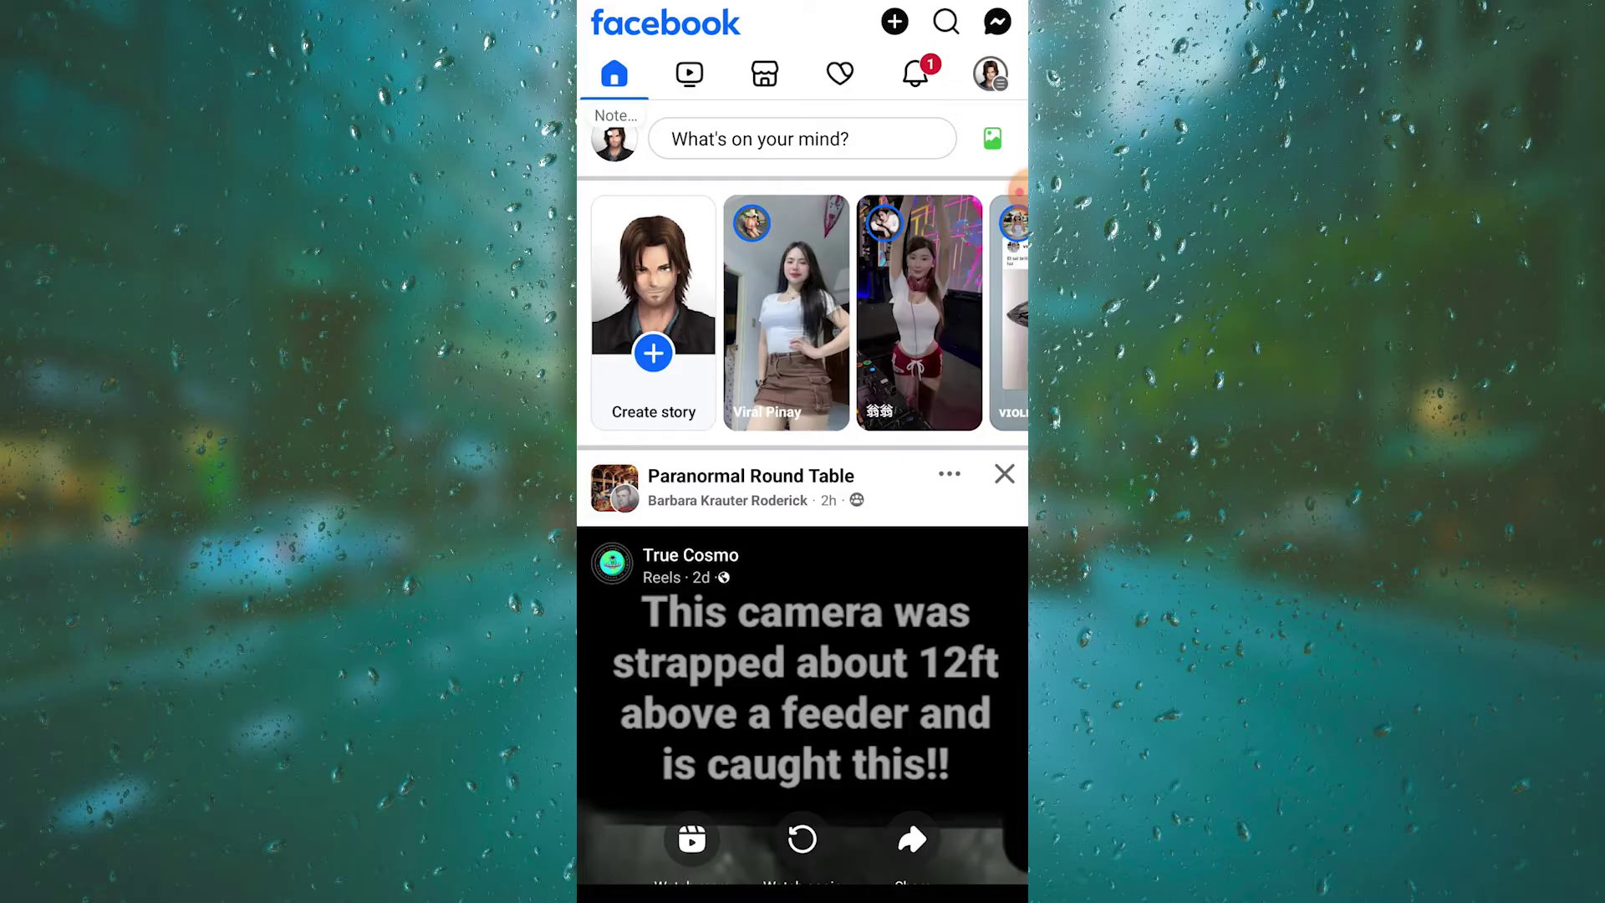
# Step: Expand Settings & privacy in the account menu and open the full Settings page
pyautogui.click(991, 73)
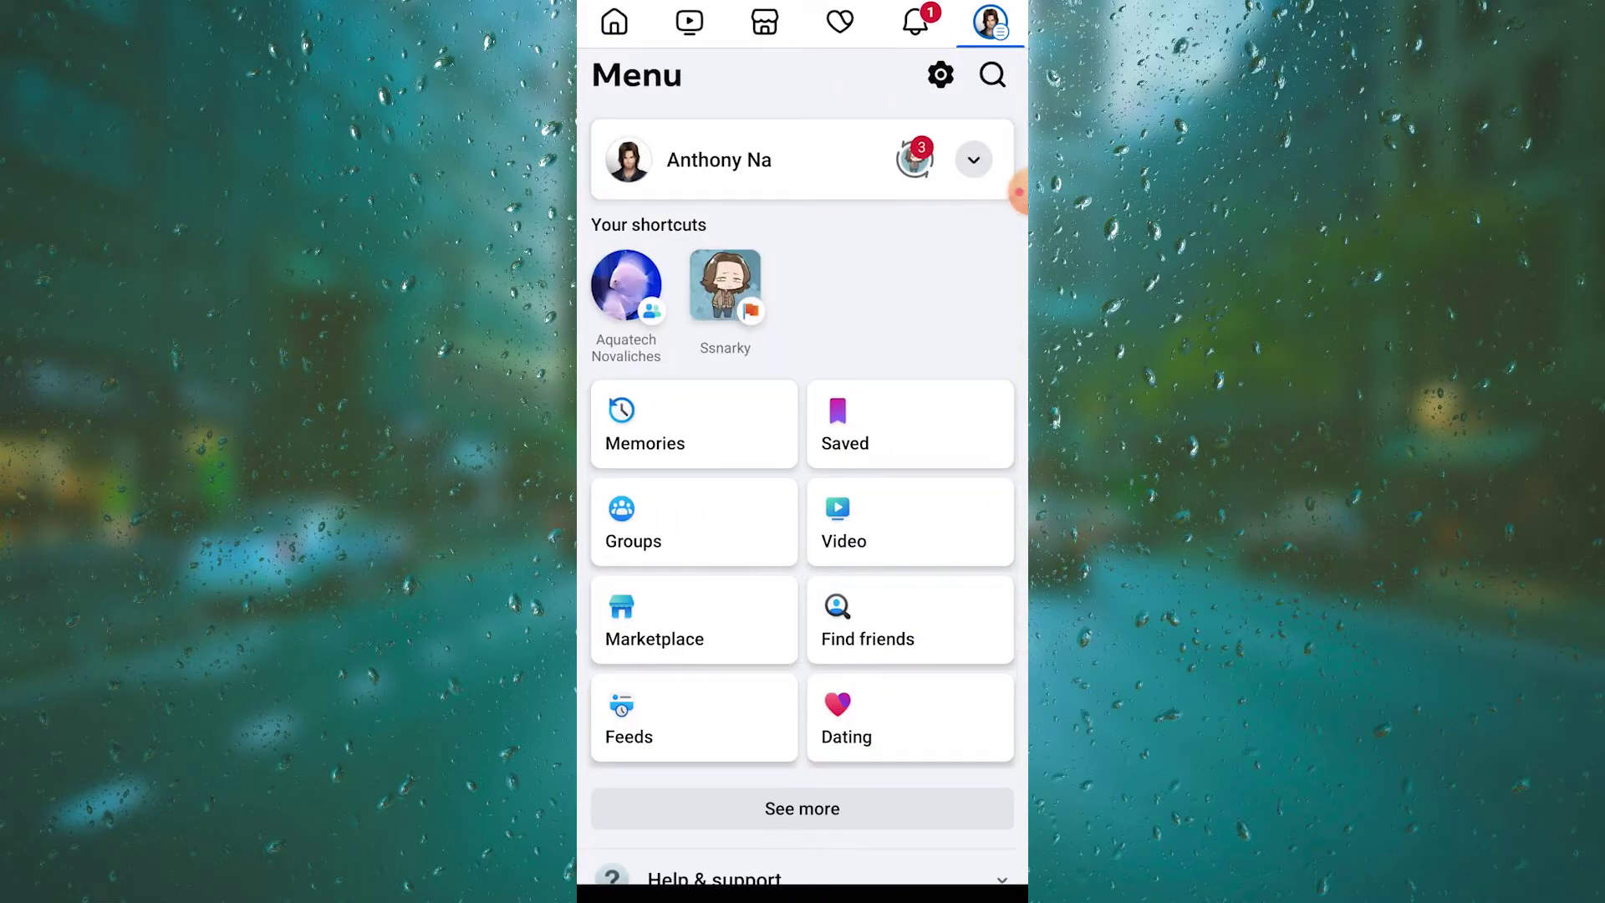
pyautogui.scroll(-4, 804, 565)
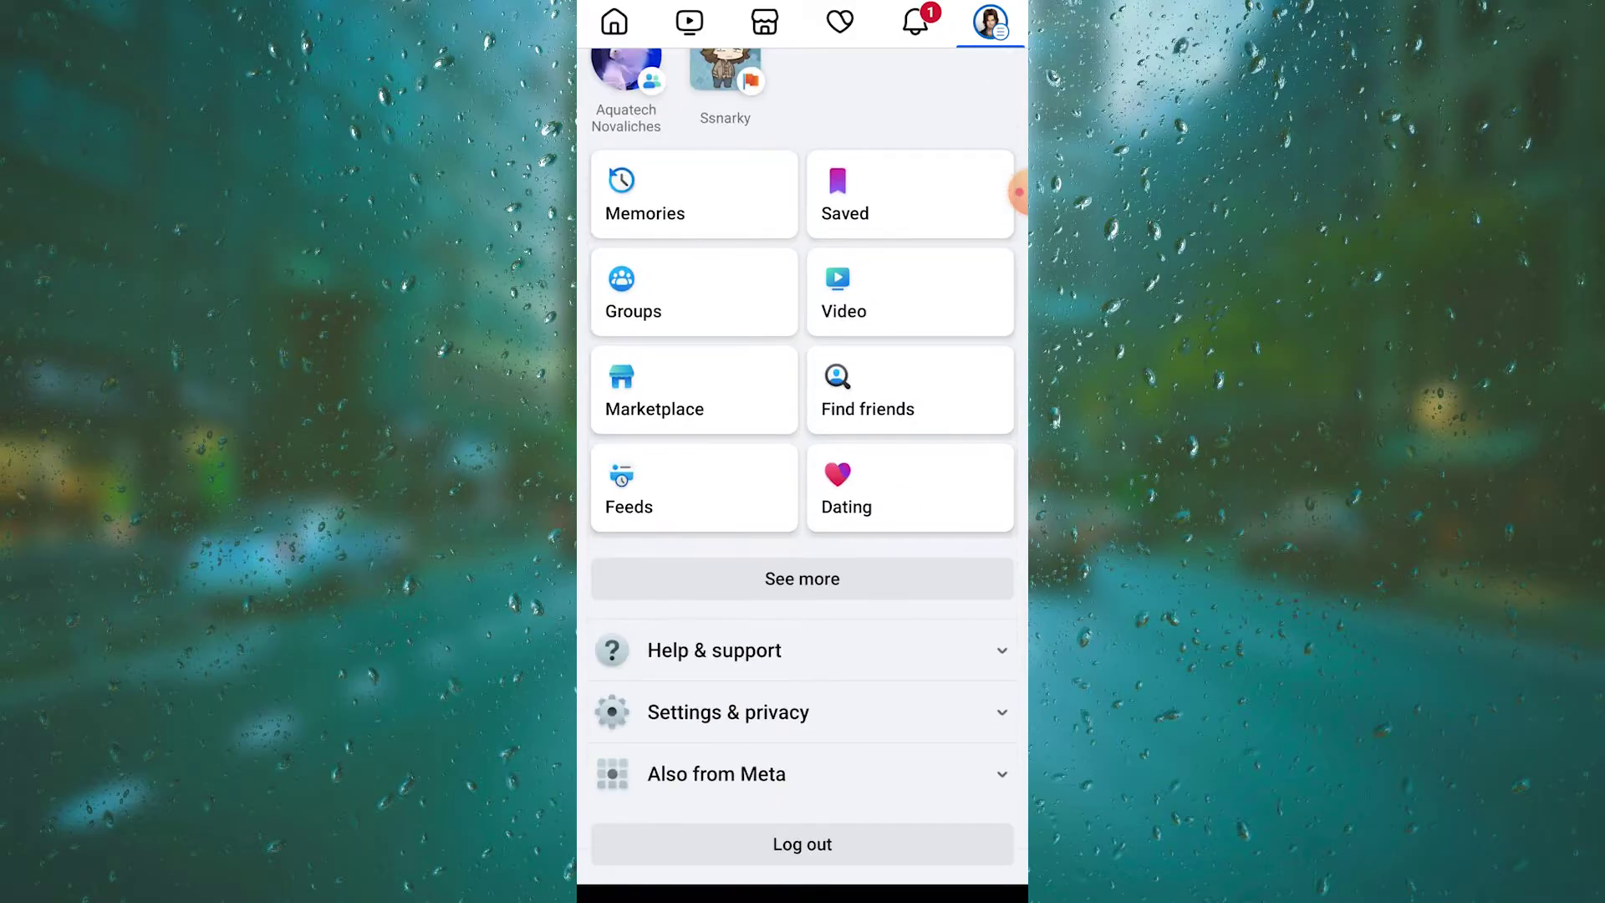
pyautogui.click(803, 712)
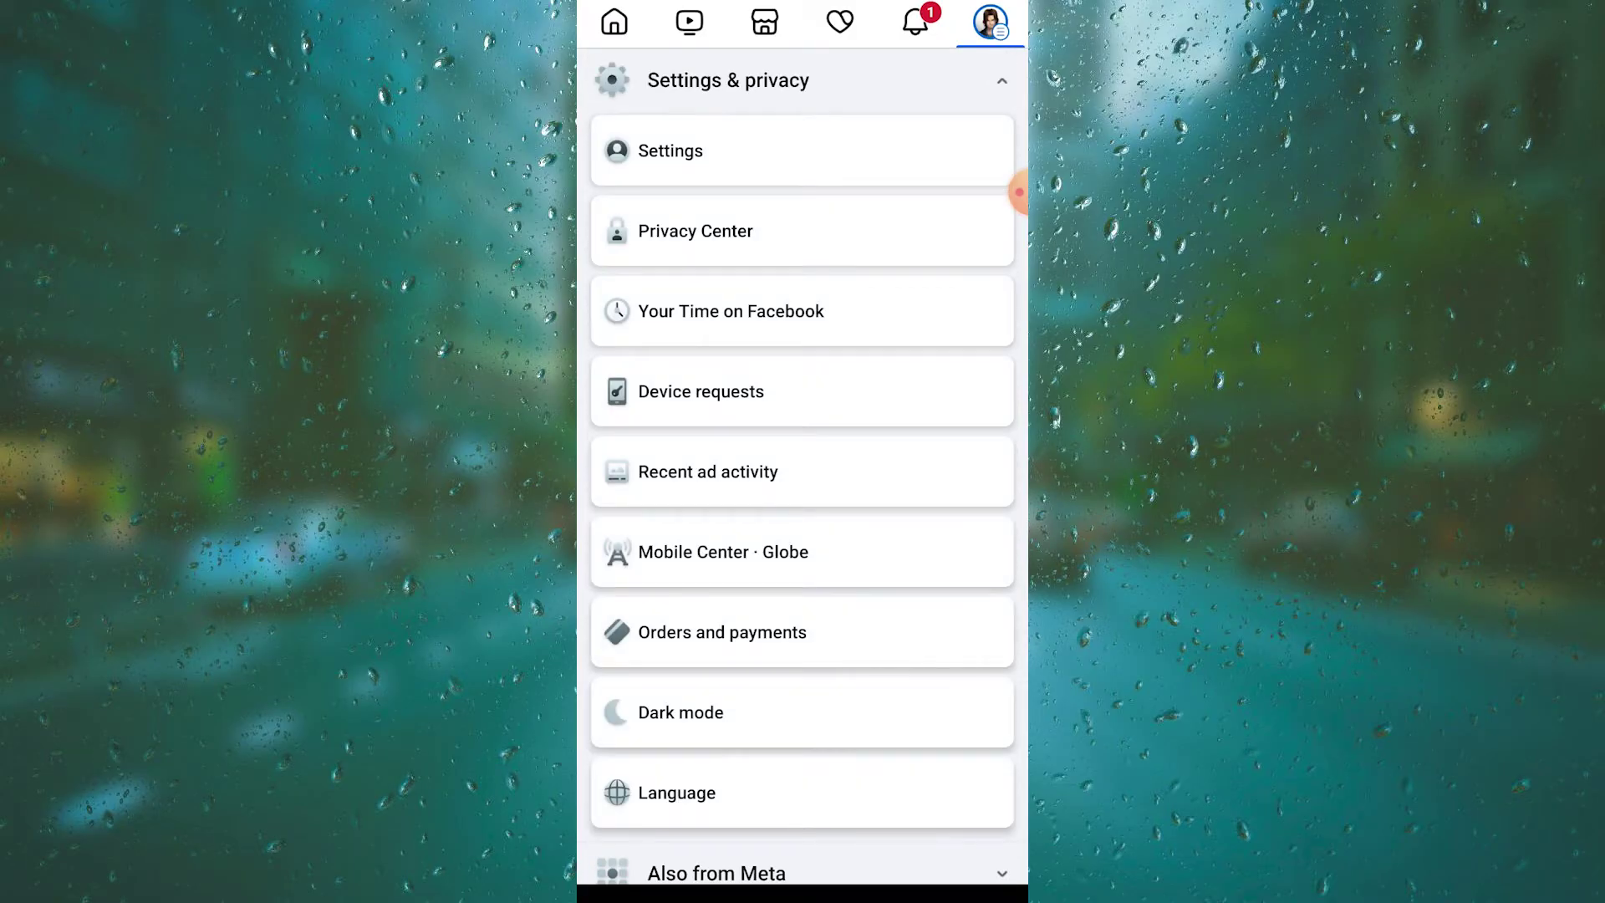
pyautogui.click(803, 151)
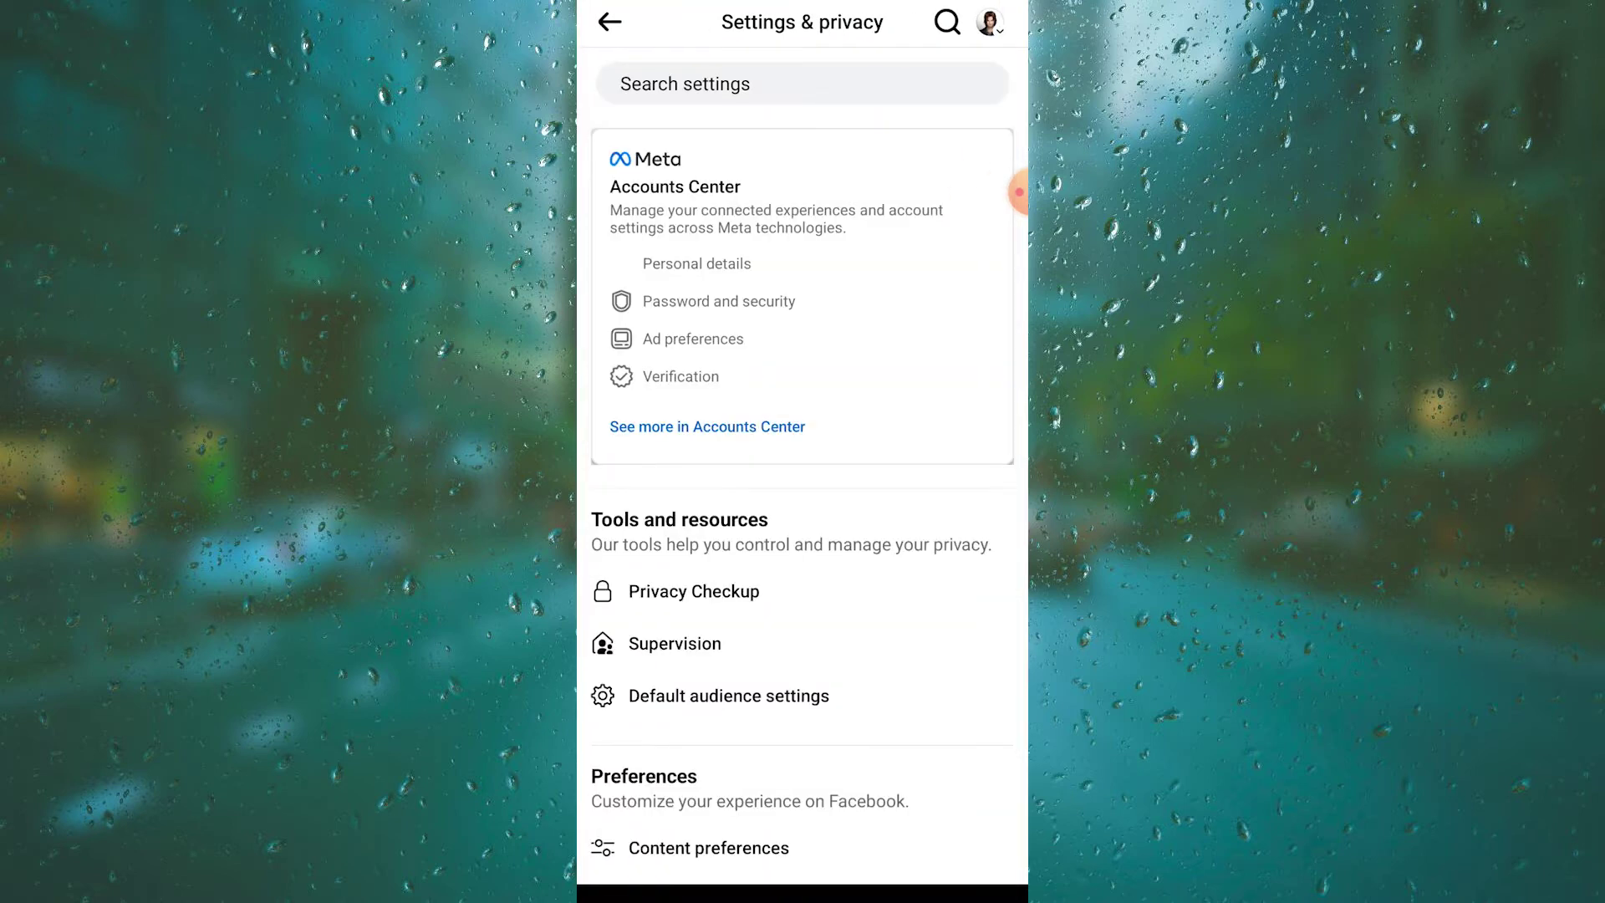
pyautogui.scroll(-5, 803, 503)
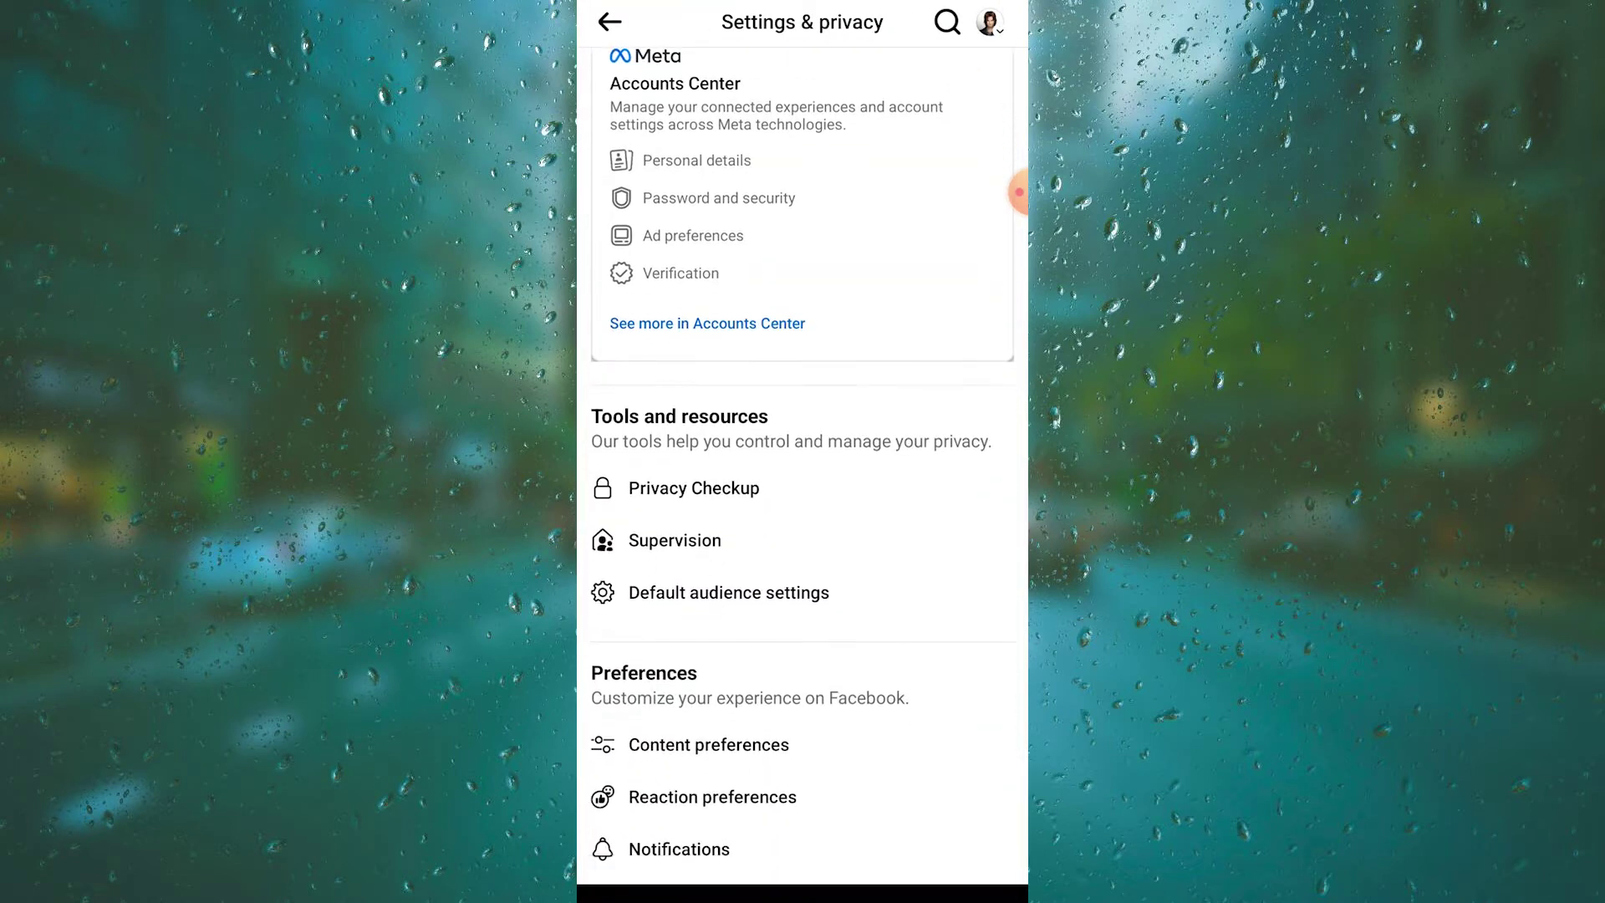
pyautogui.scroll(-5, 803, 501)
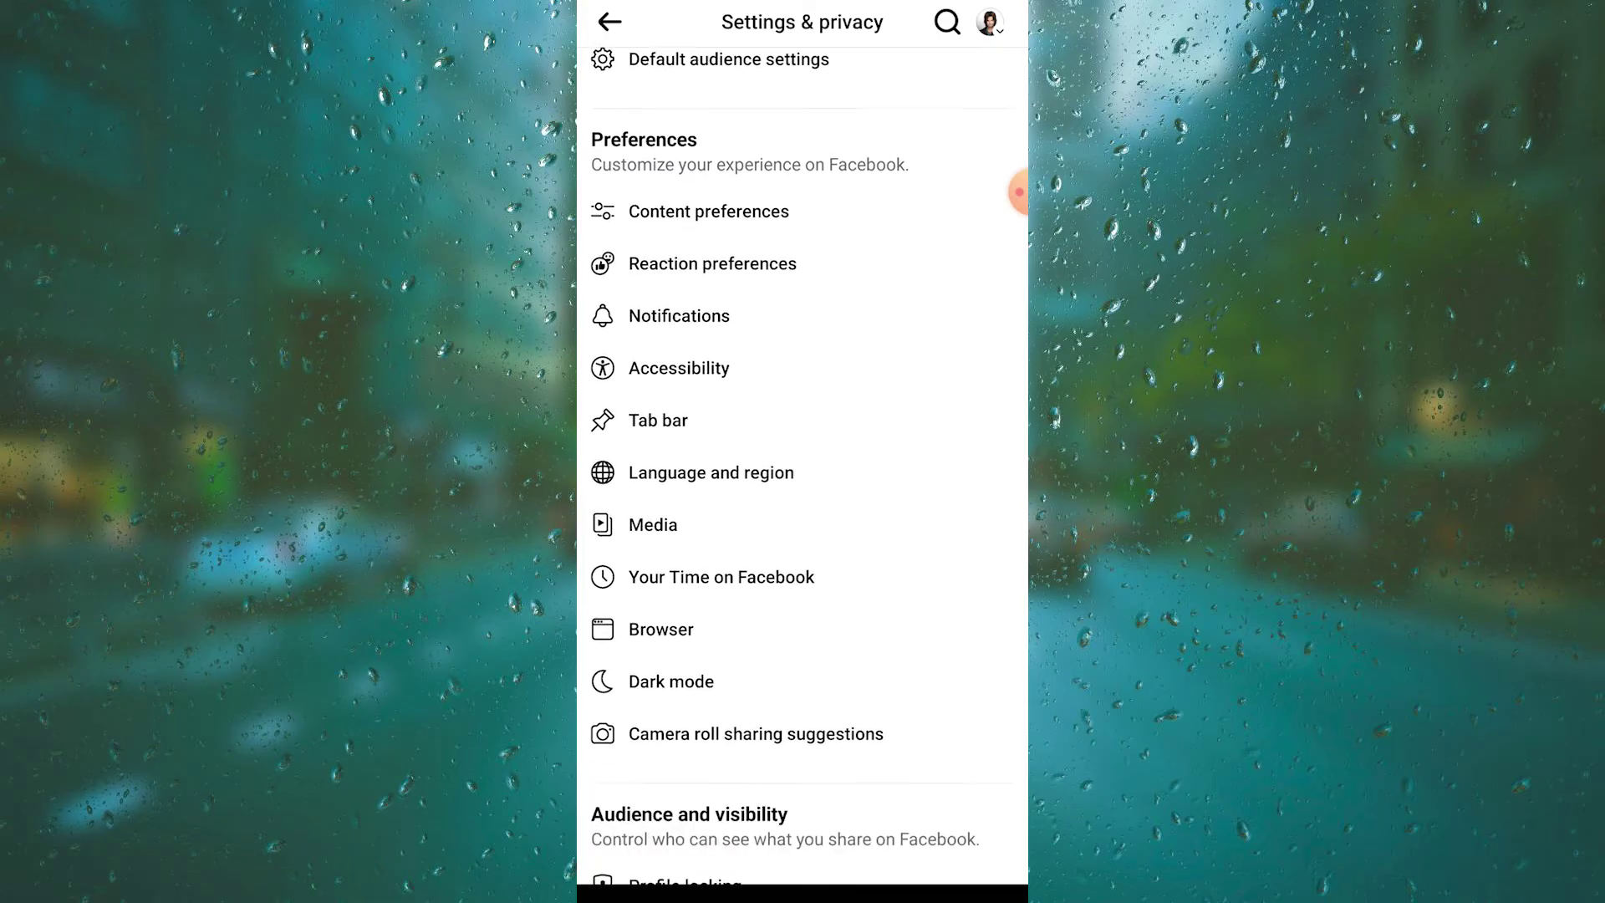
pyautogui.scroll(-5, 803, 502)
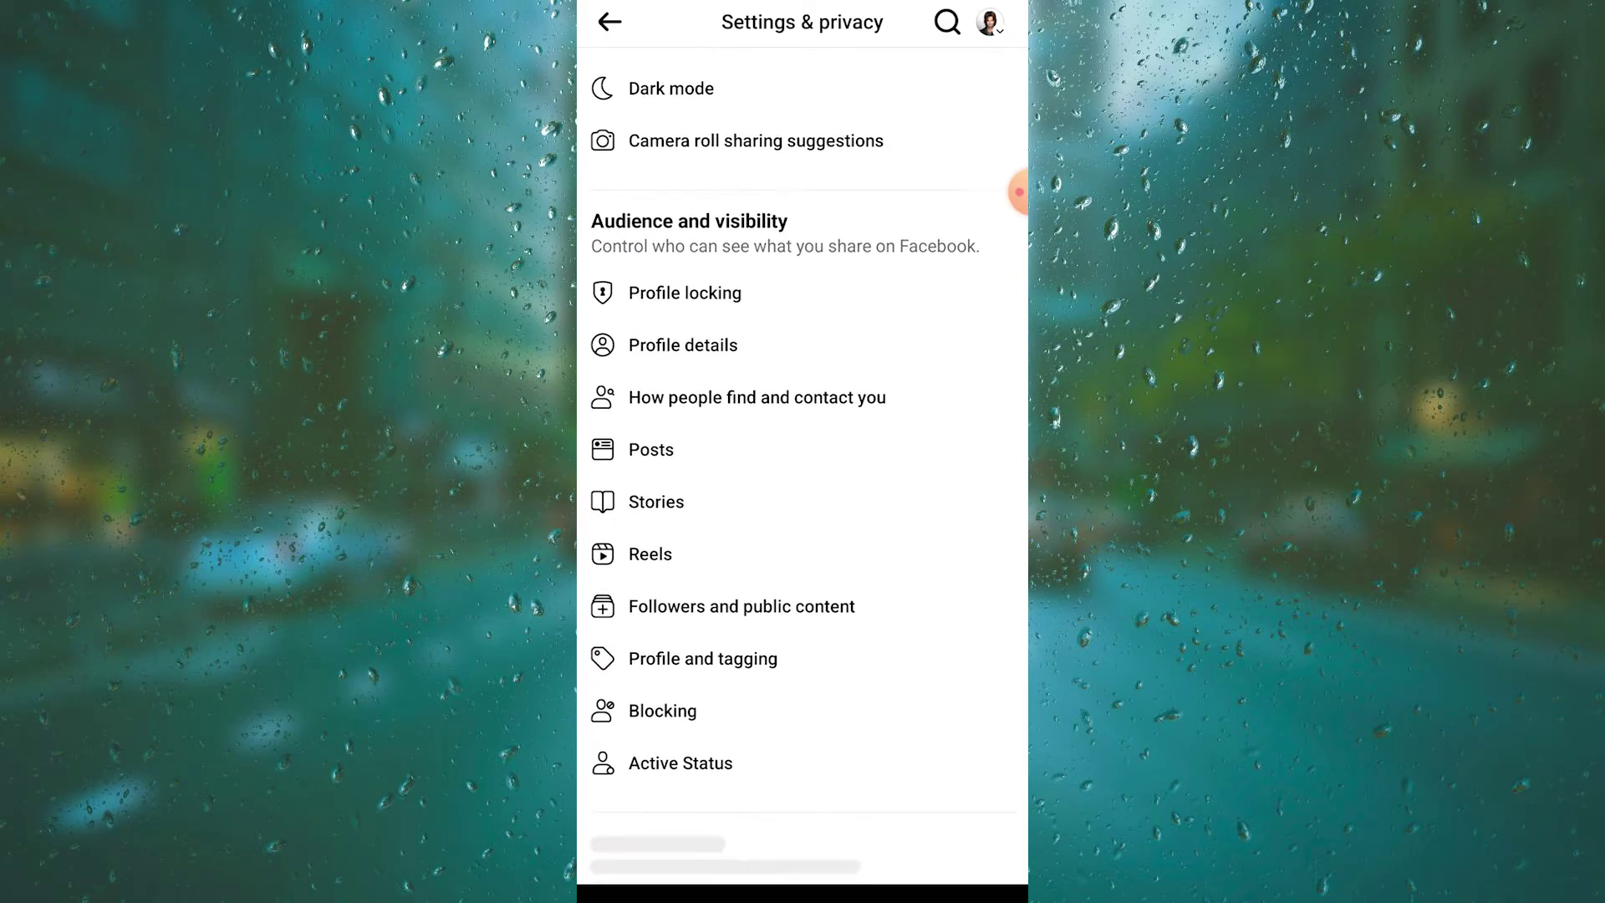
pyautogui.scroll(-1, 804, 501)
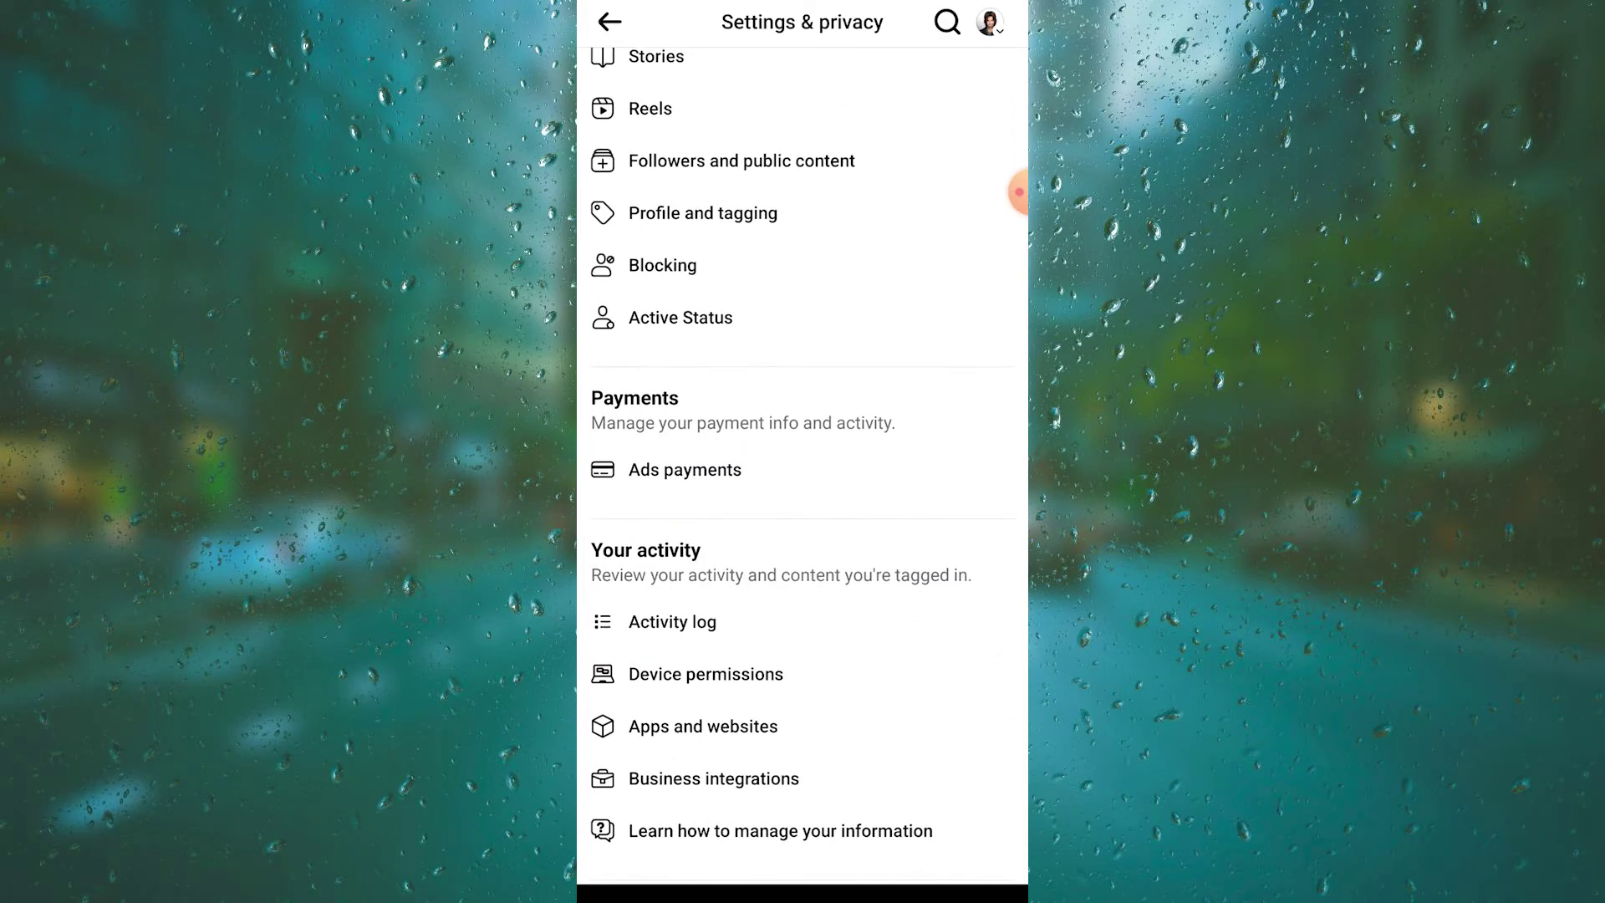
# Step: Check Ads payments billing, which shows no payment methods added, then return to Settings
pyautogui.click(685, 469)
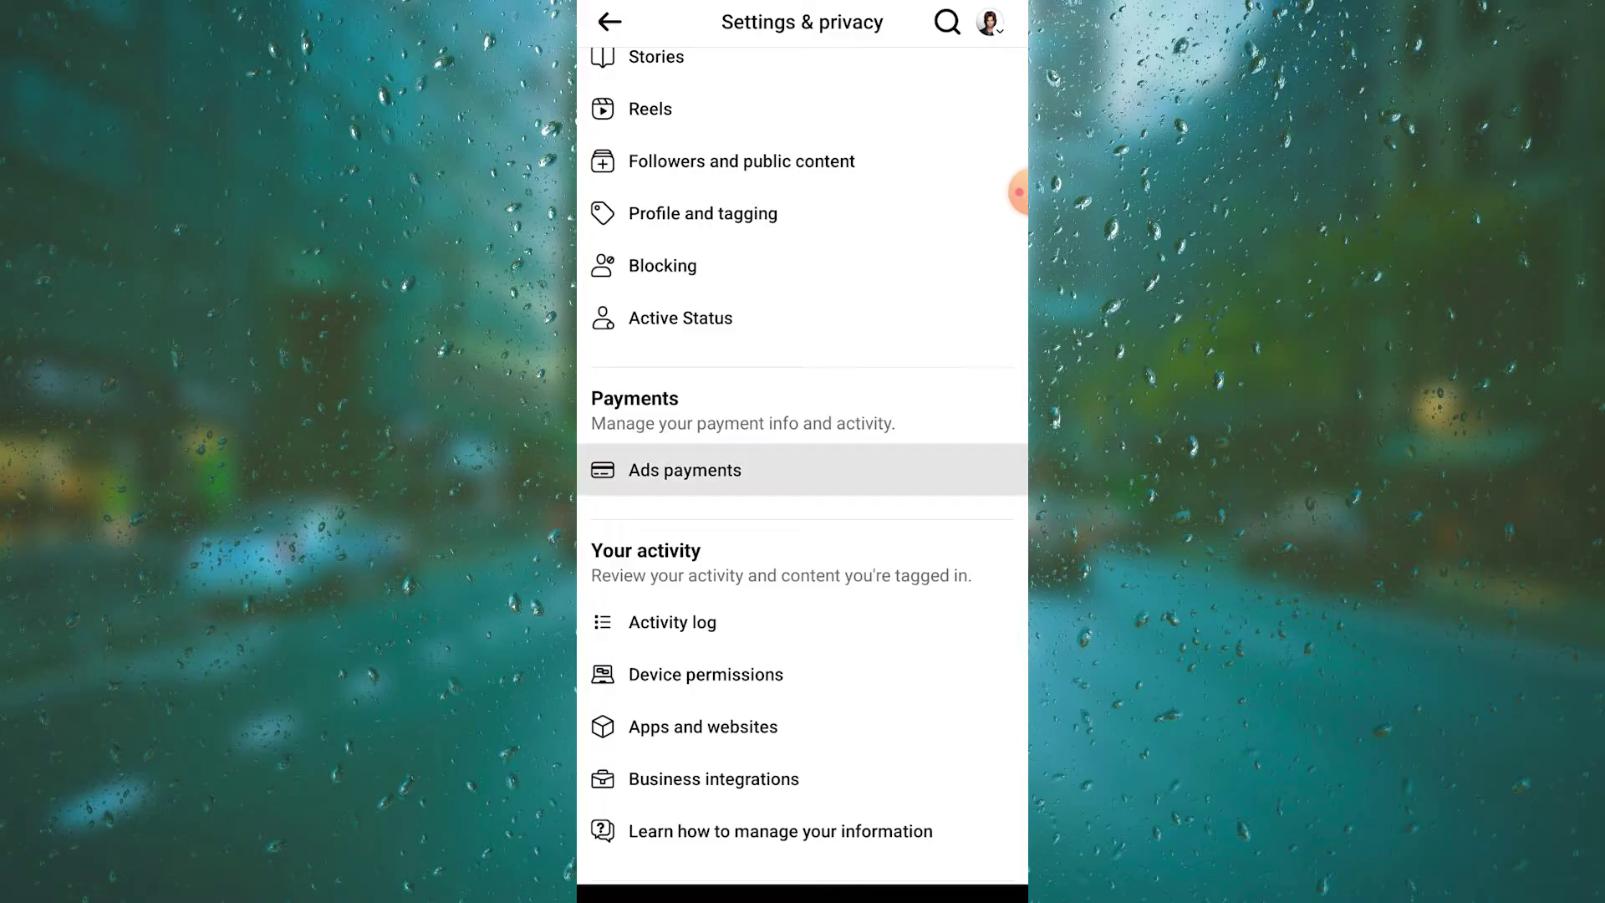
pyautogui.scroll(1, 802, 503)
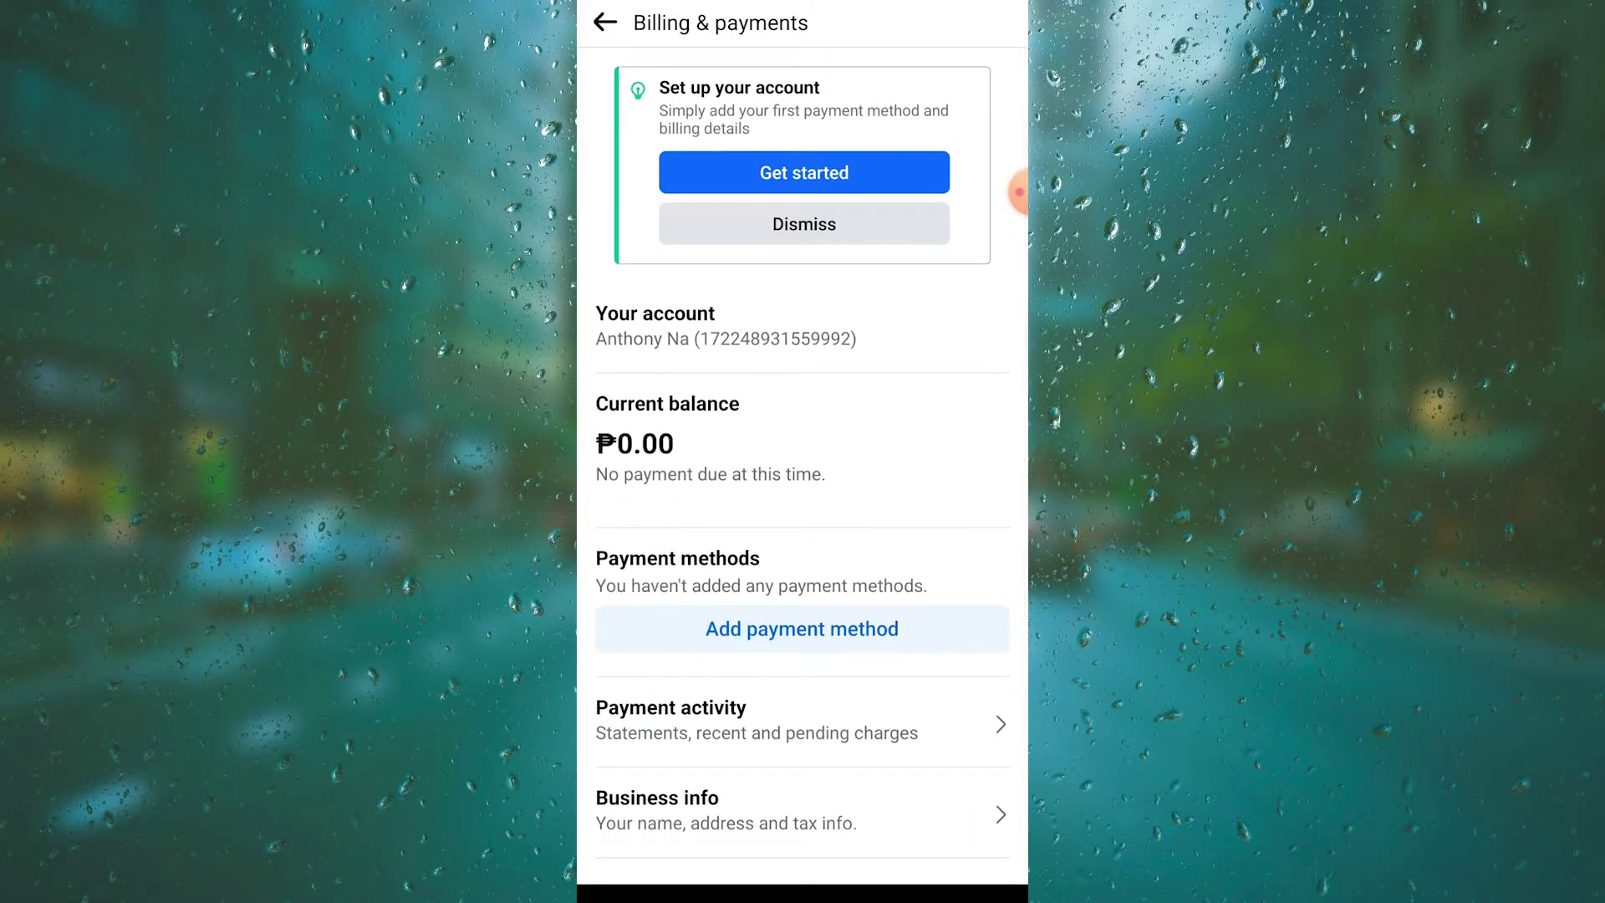
pyautogui.click(605, 23)
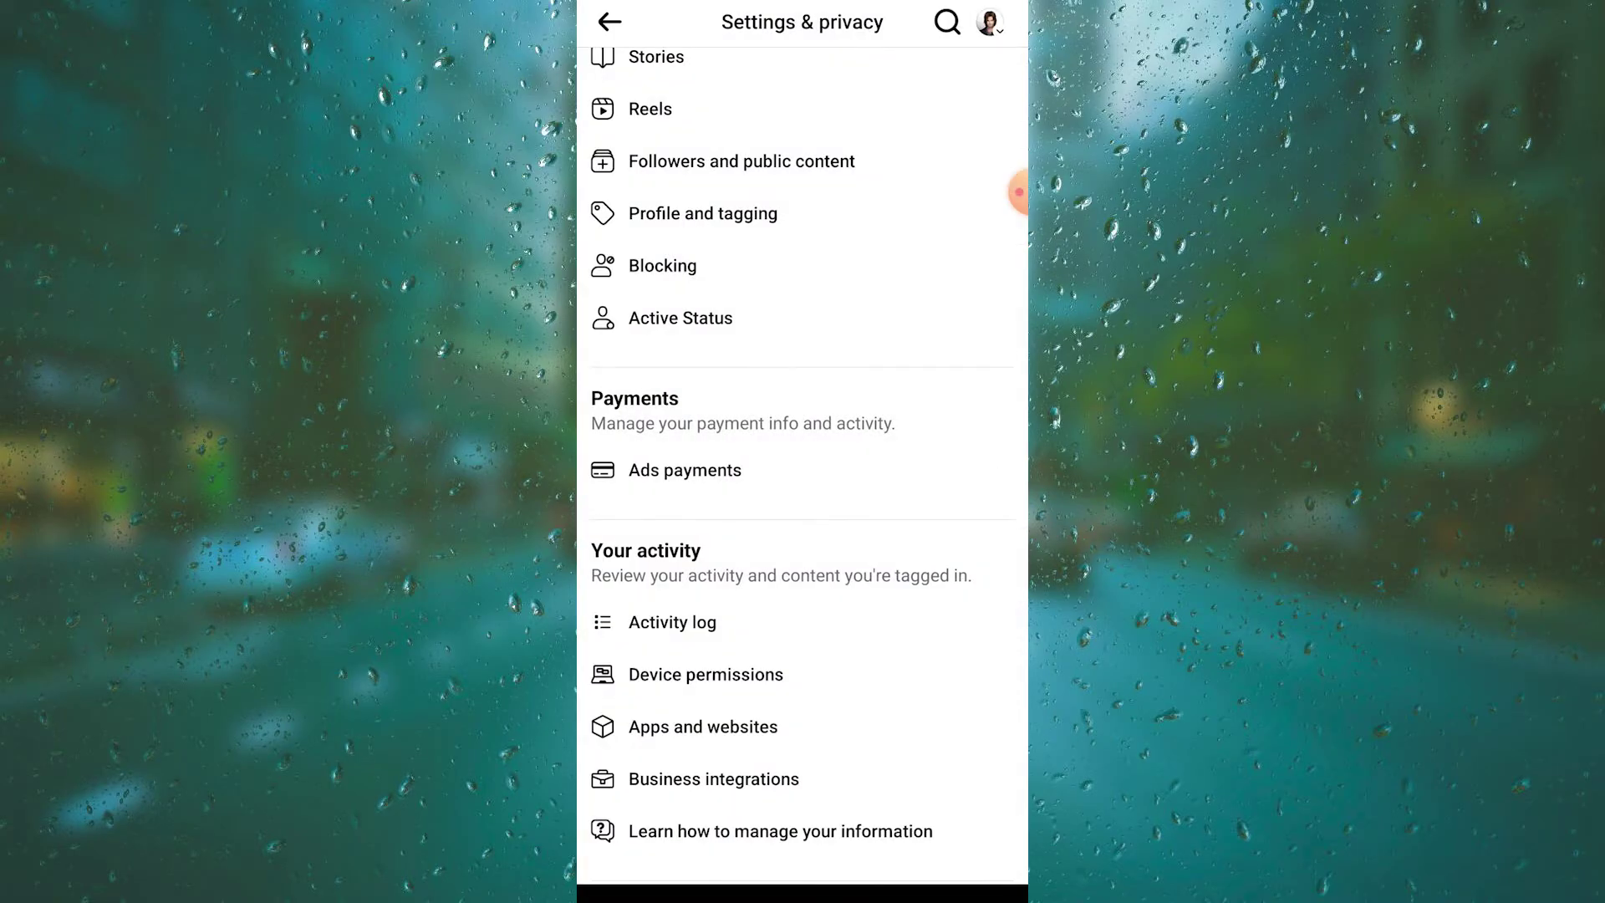
# Step: Browse and close the Privacy Center, then go to Orders and payments
pyautogui.click(609, 22)
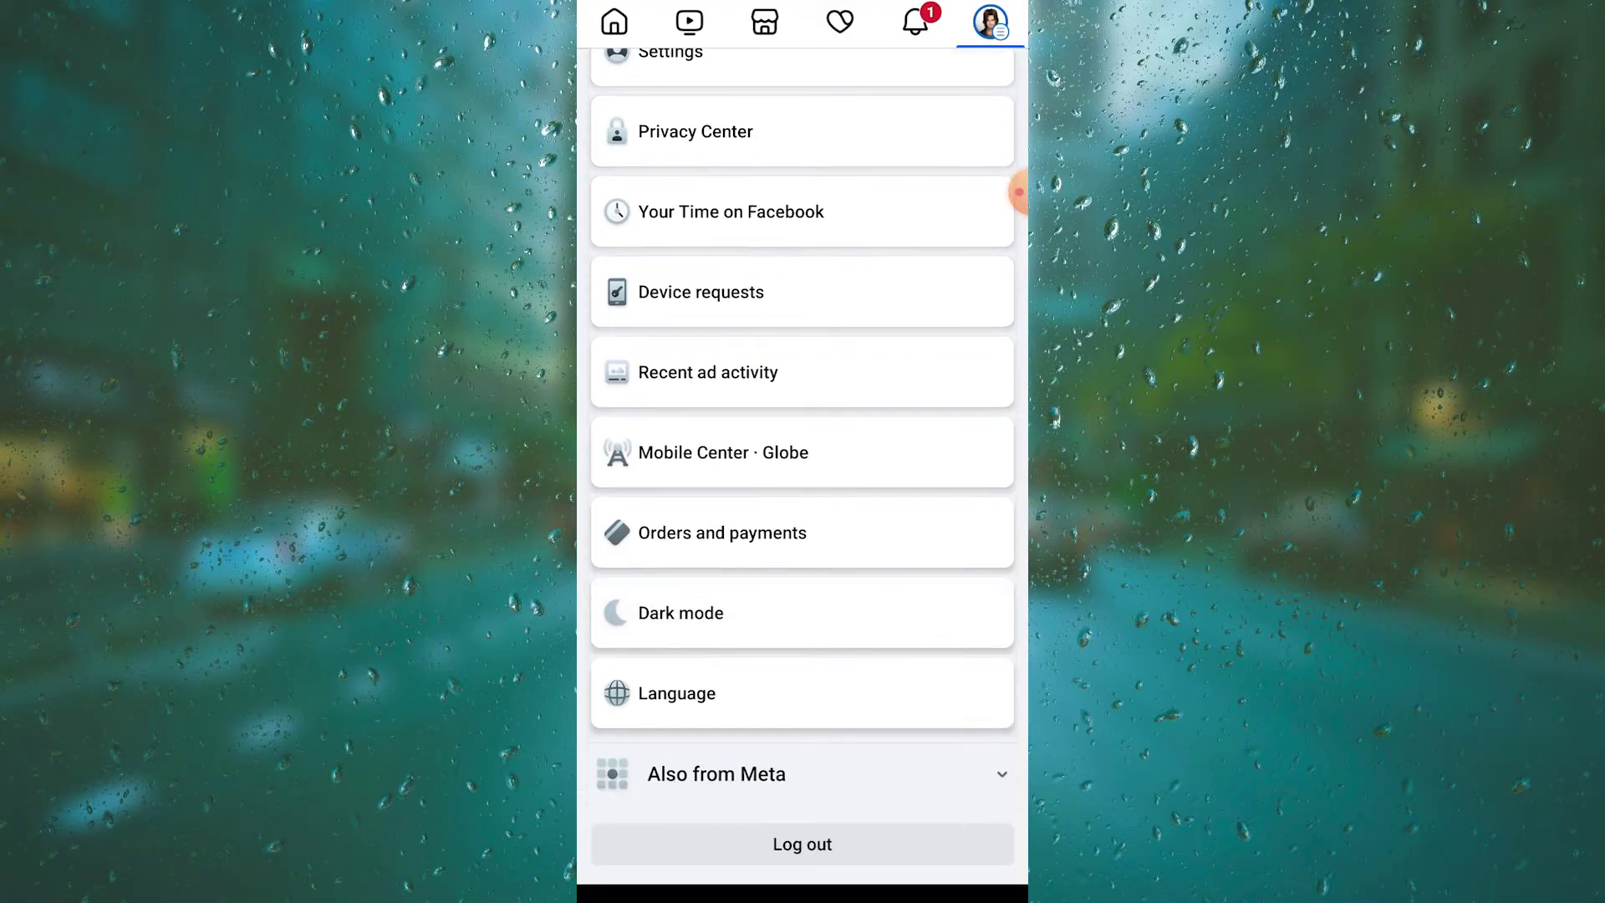
pyautogui.scroll(1, 803, 452)
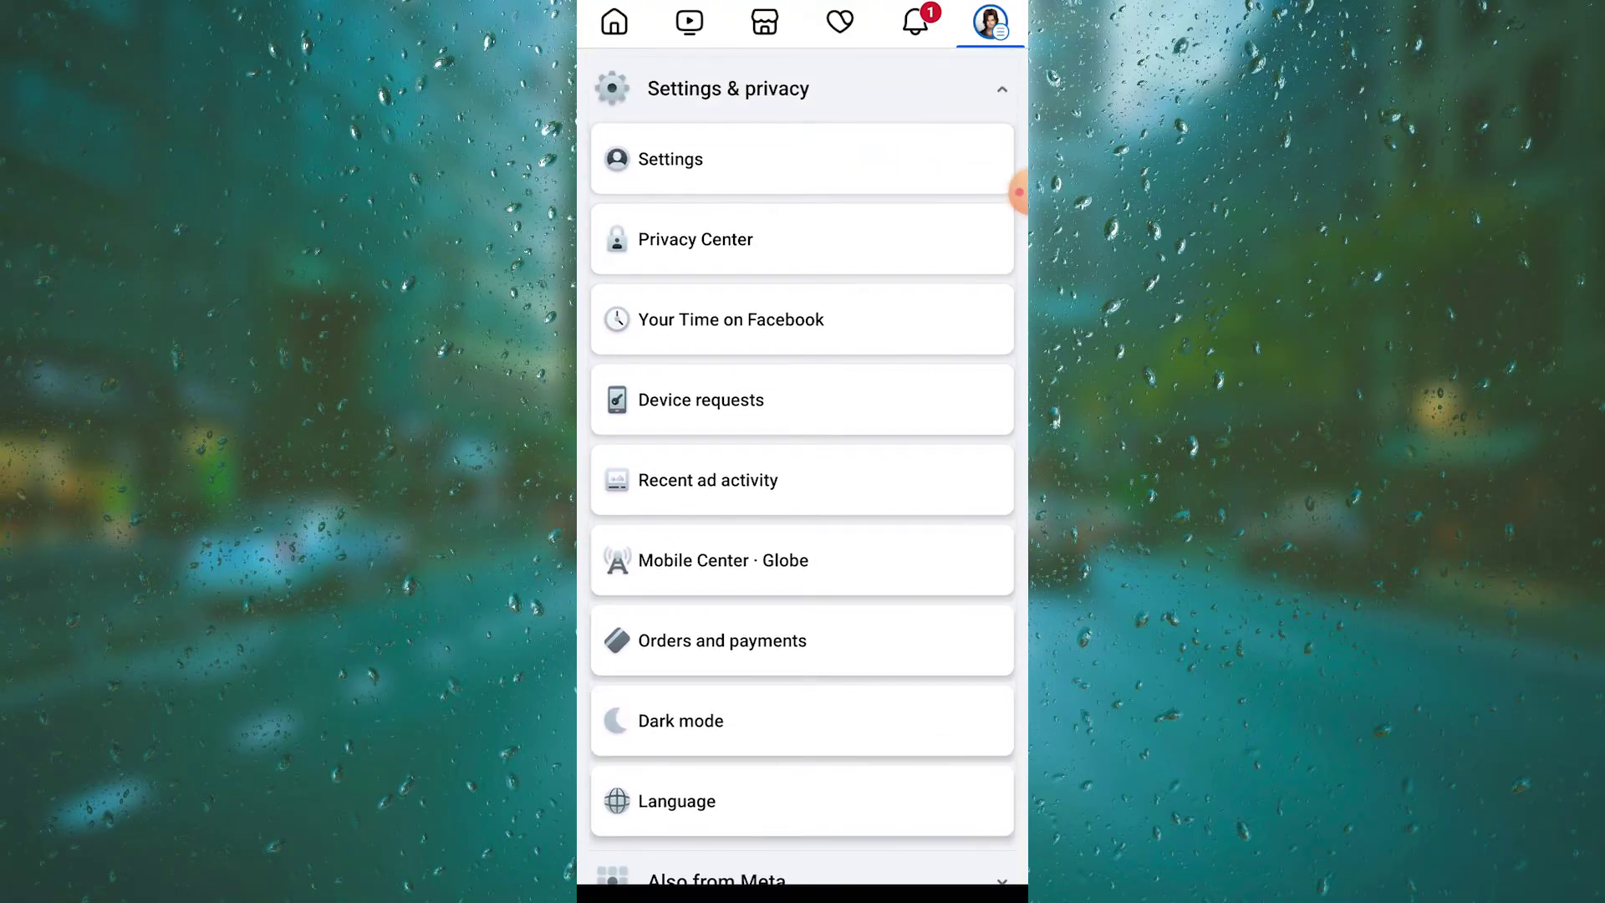
pyautogui.click(802, 239)
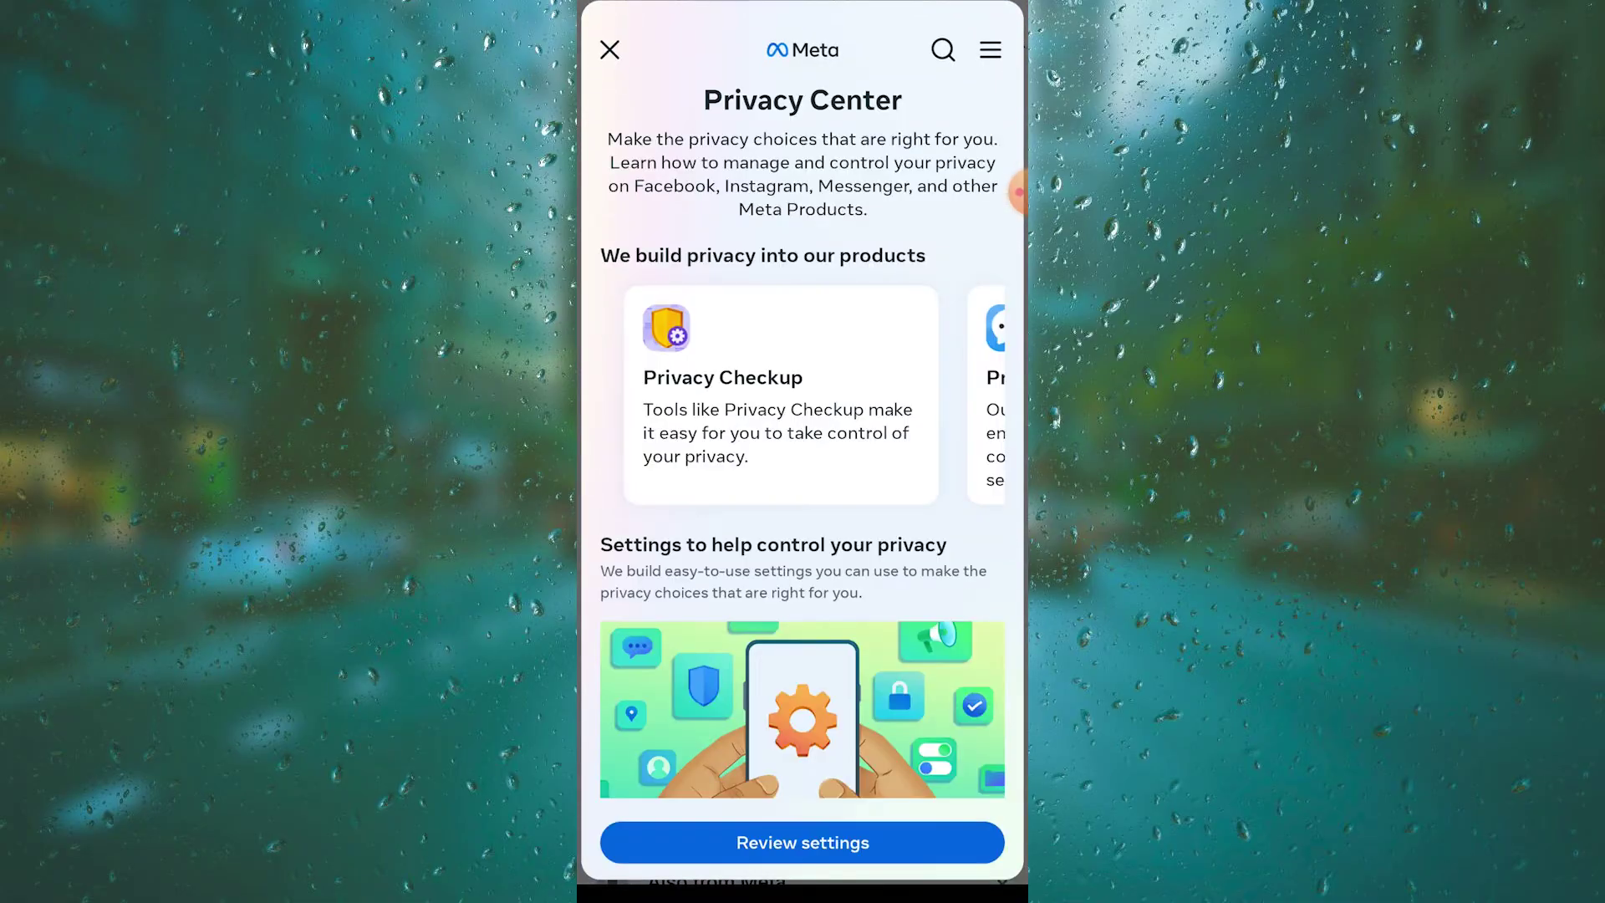
pyautogui.scroll(-5, 803, 502)
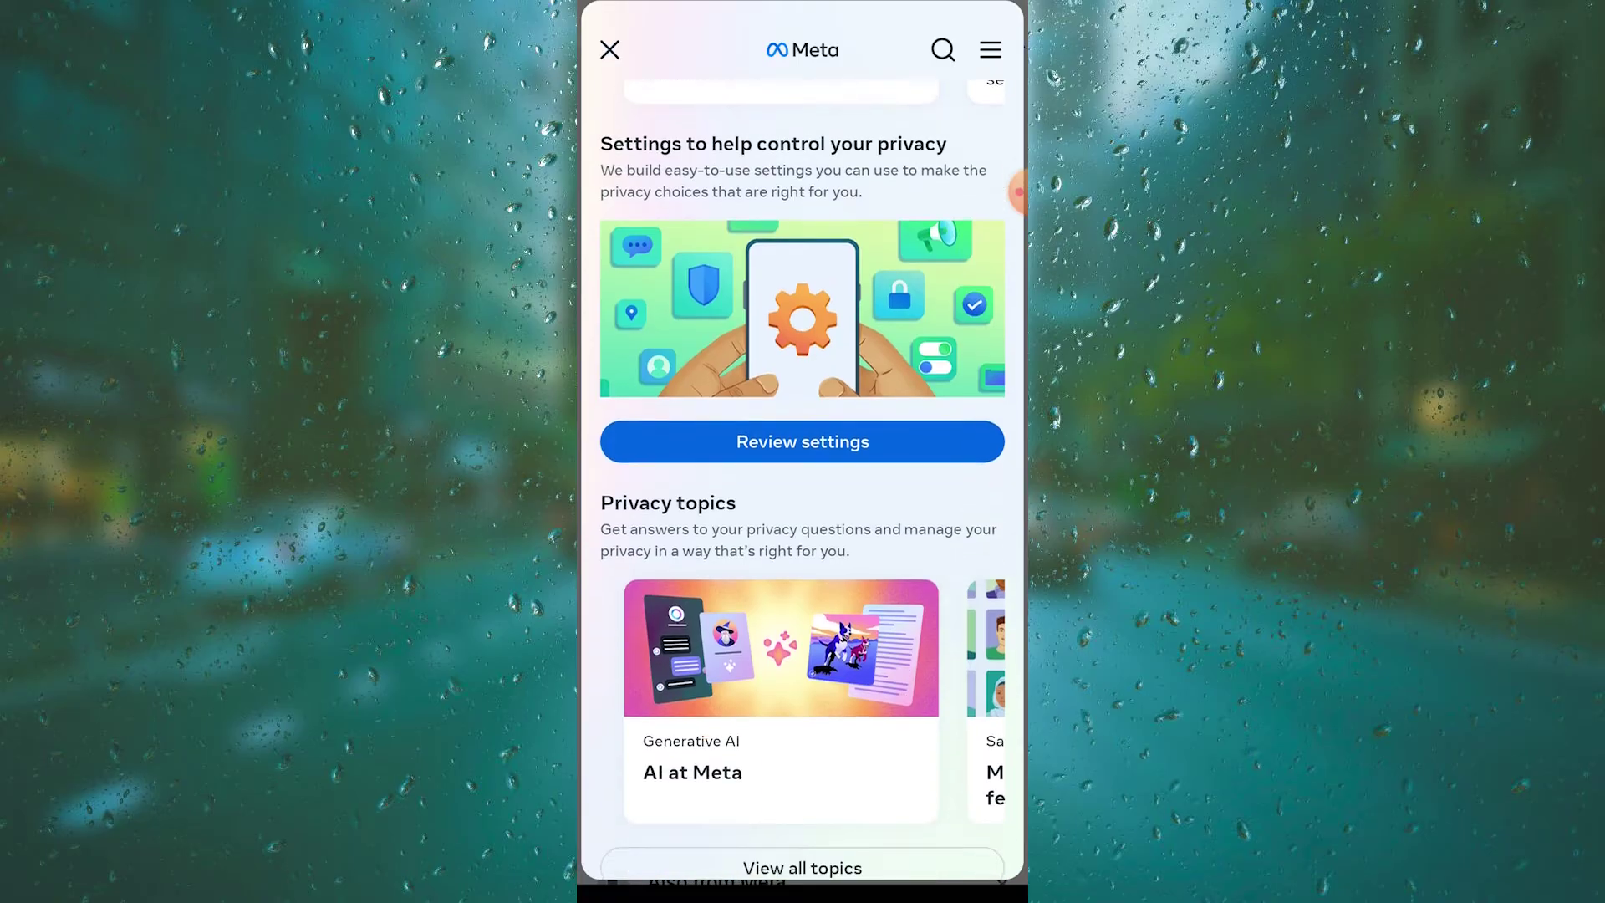
pyautogui.scroll(-4, 802, 503)
pyautogui.scroll(-4, 803, 501)
pyautogui.scroll(-2, 804, 502)
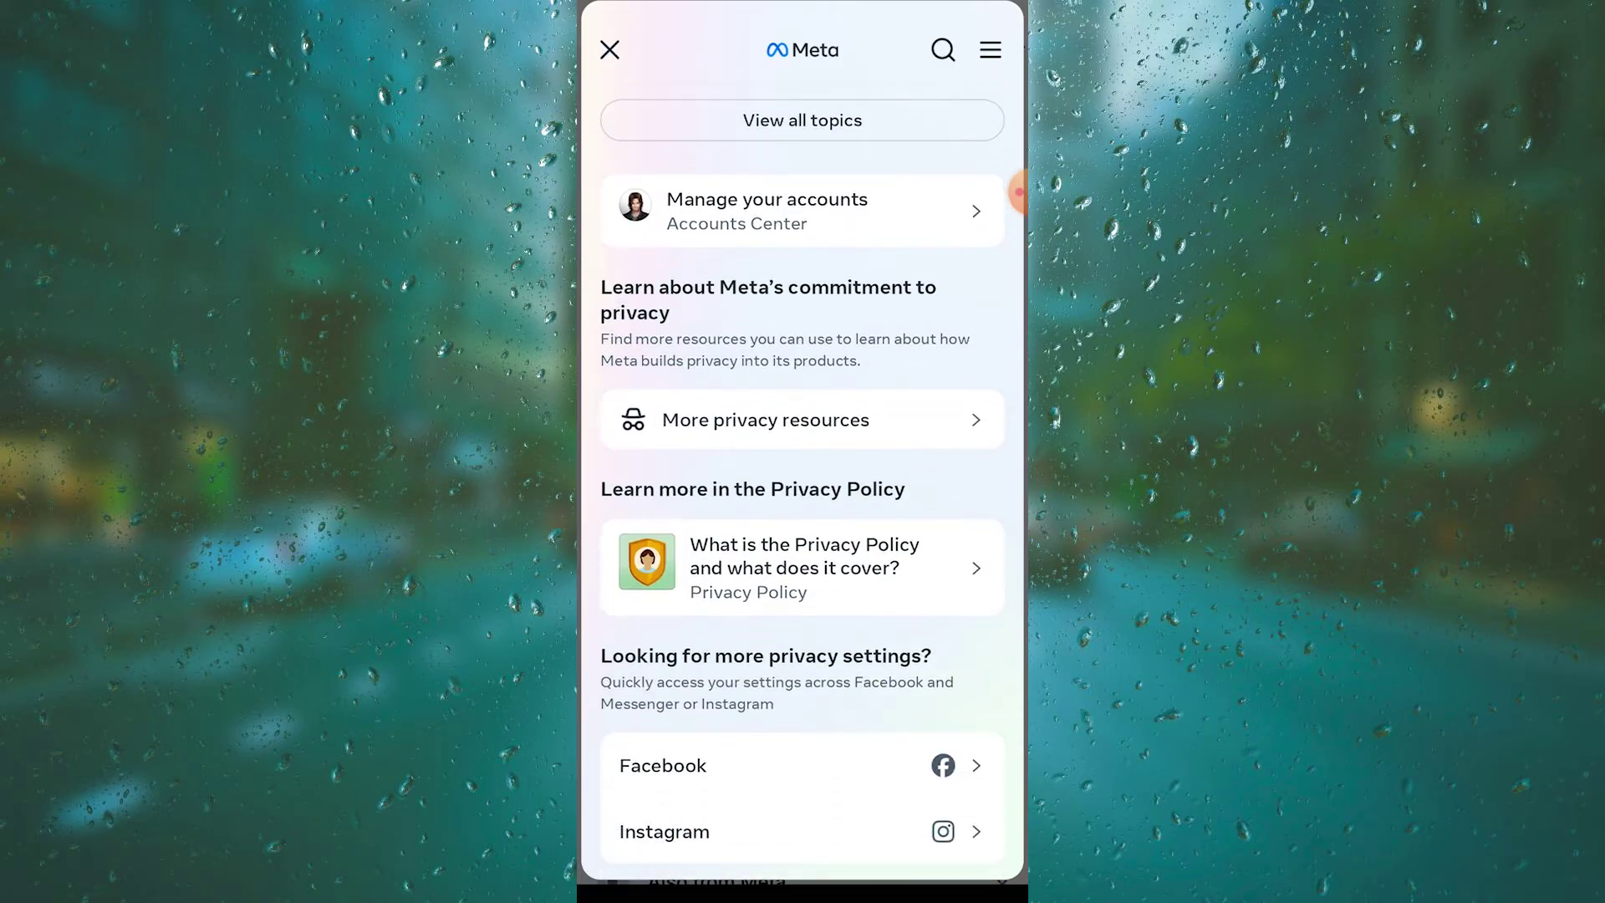
pyautogui.scroll(2, 803, 503)
pyautogui.scroll(1, 804, 502)
pyautogui.scroll(4, 804, 502)
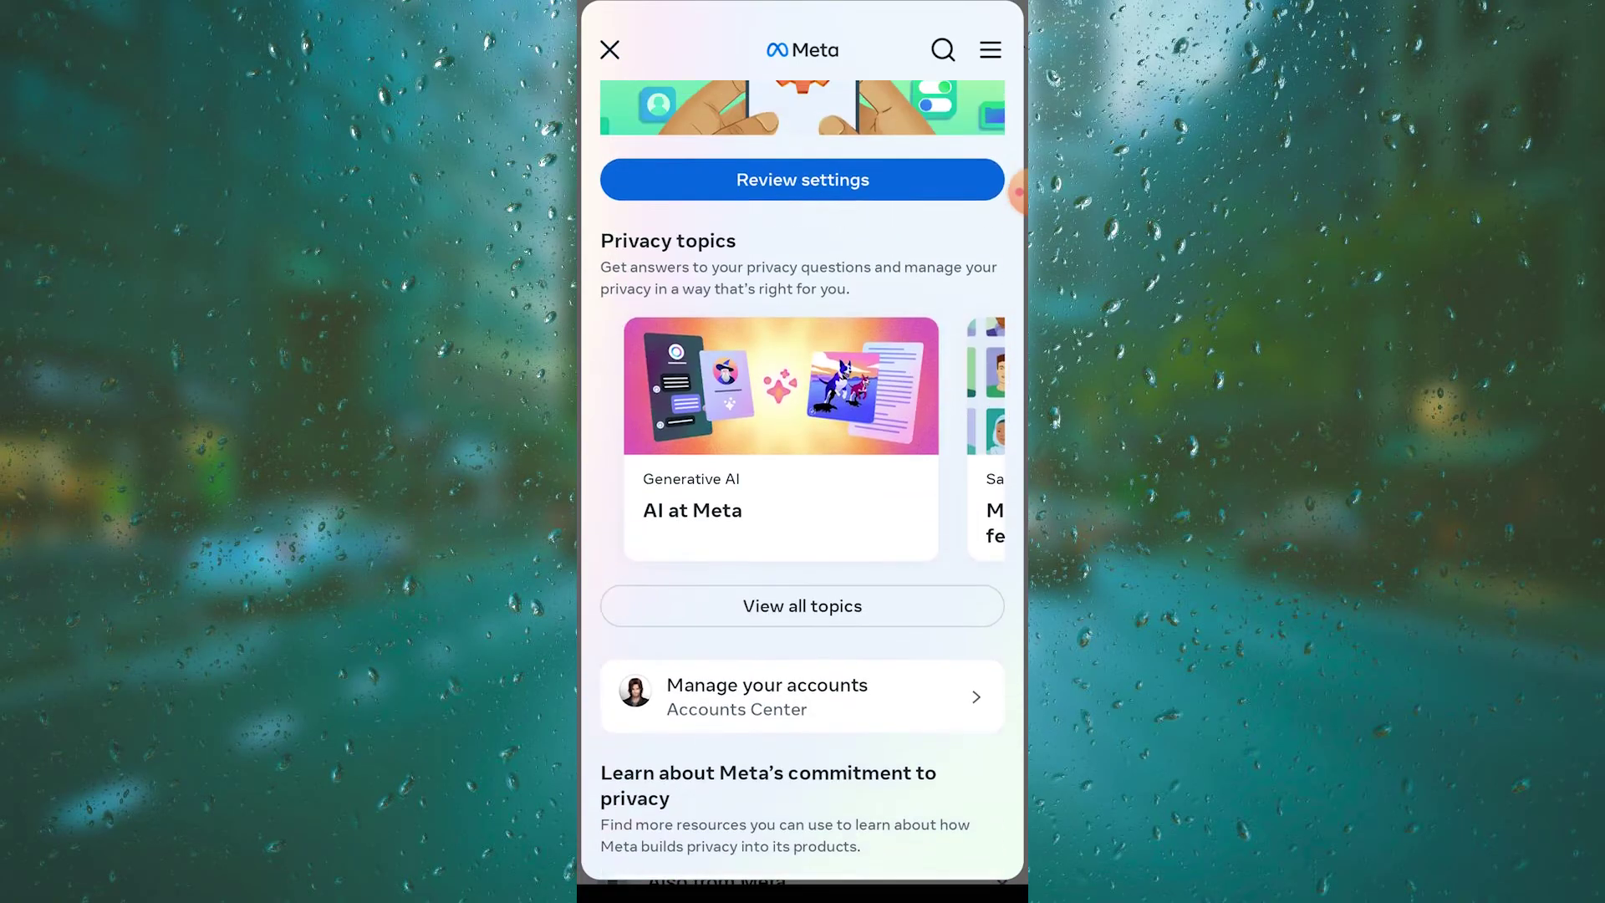
pyautogui.click(609, 51)
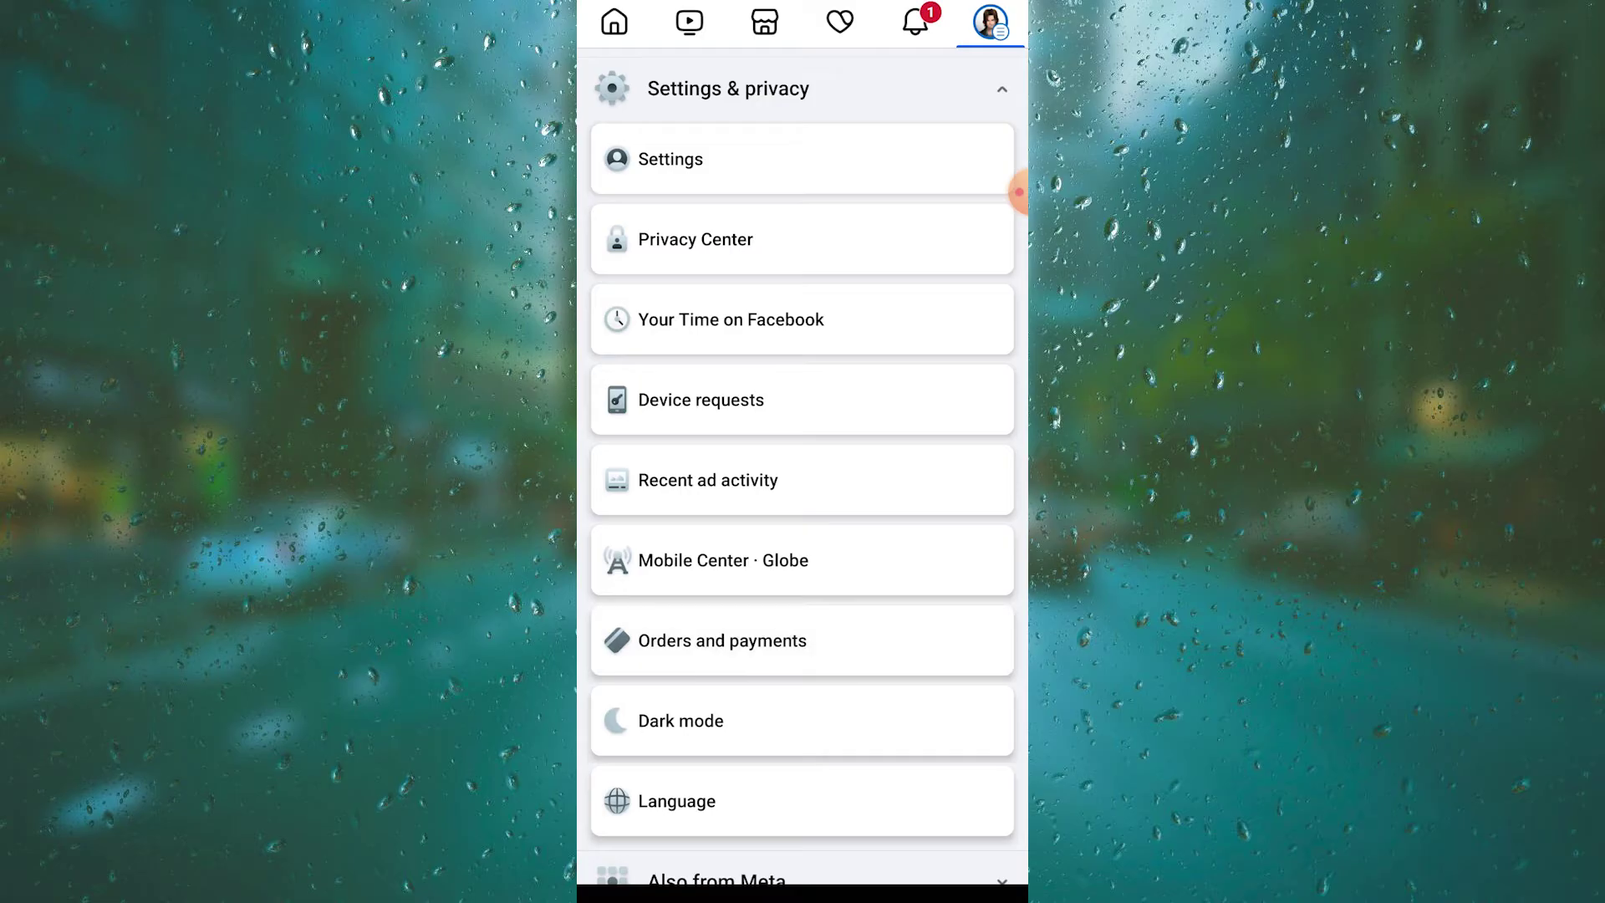
pyautogui.click(804, 640)
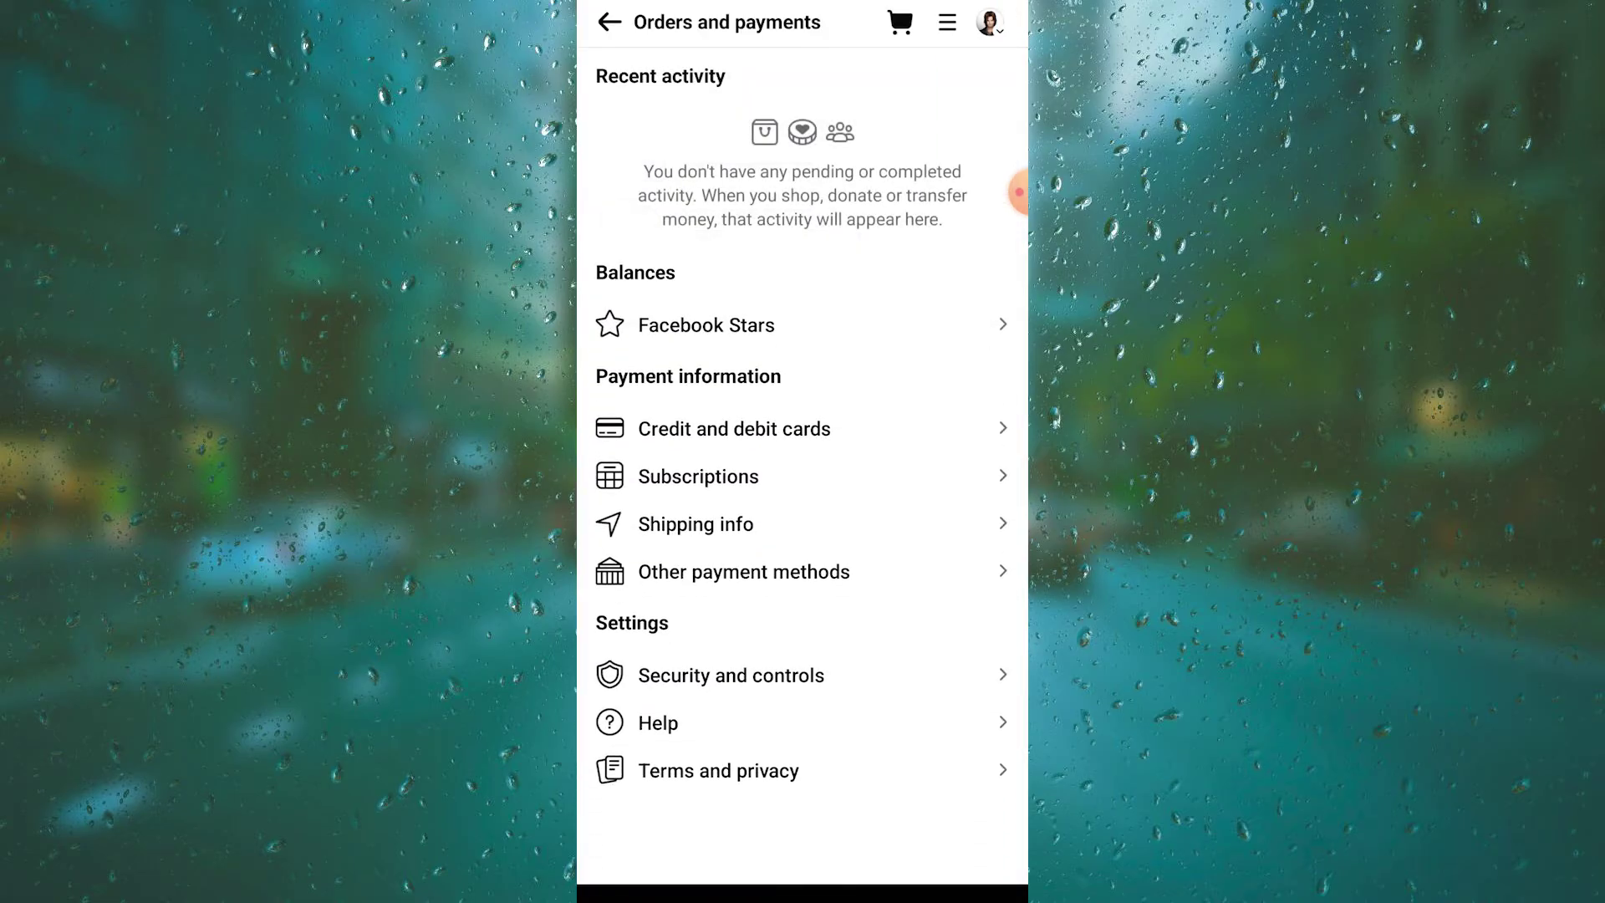
# Step: View Meta Pay payment settings in Accounts Center, then launch GCash
pyautogui.click(988, 23)
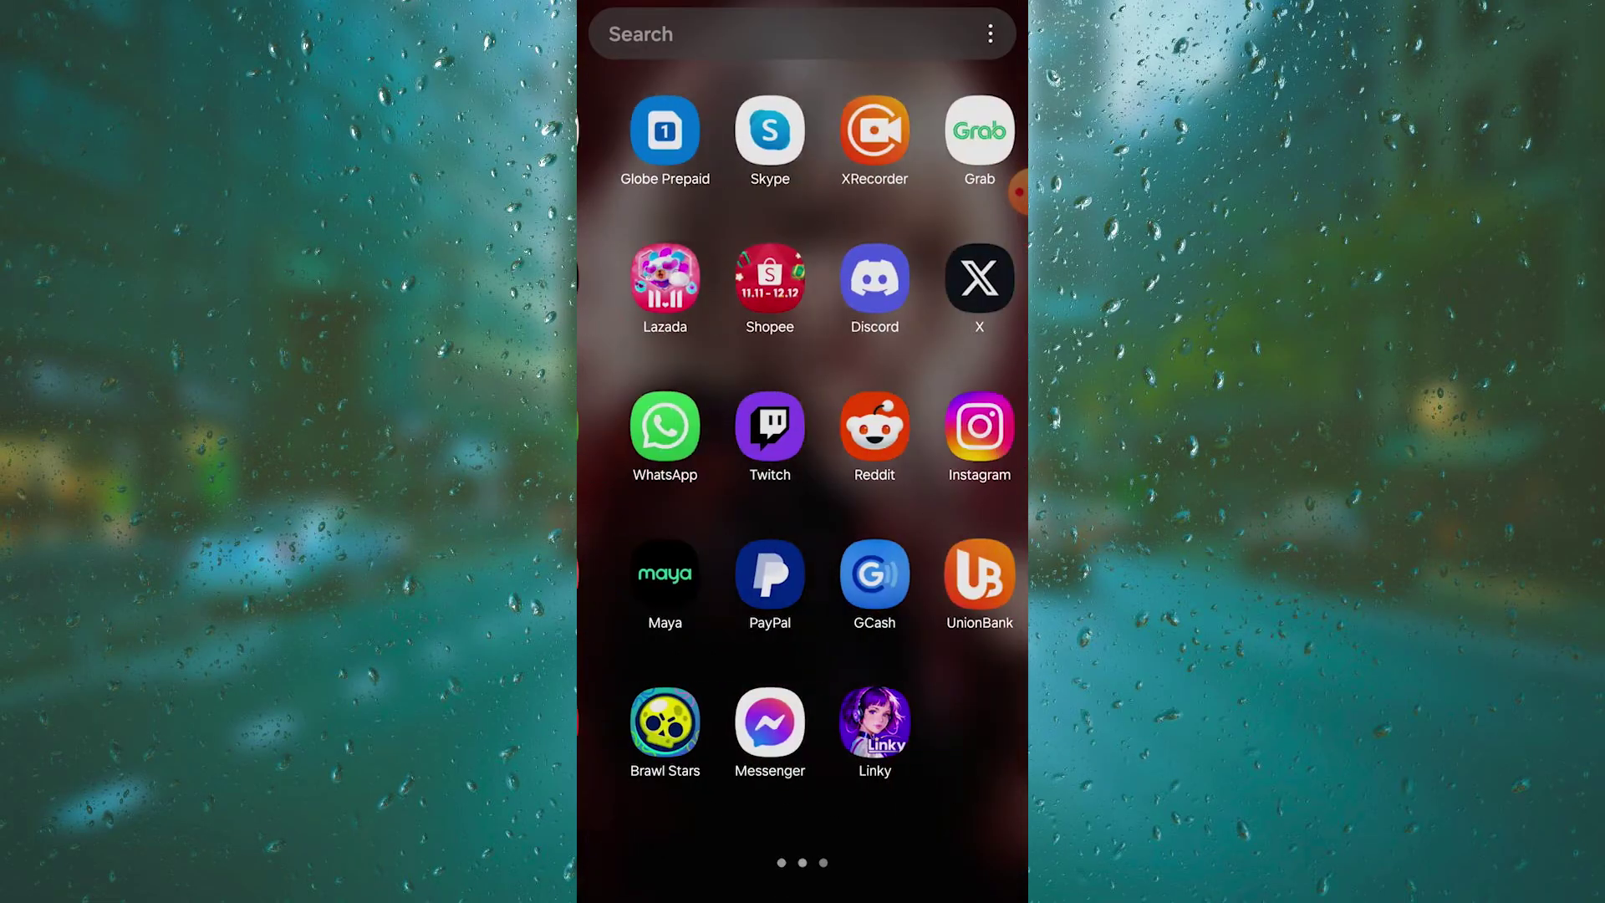
pyautogui.click(854, 575)
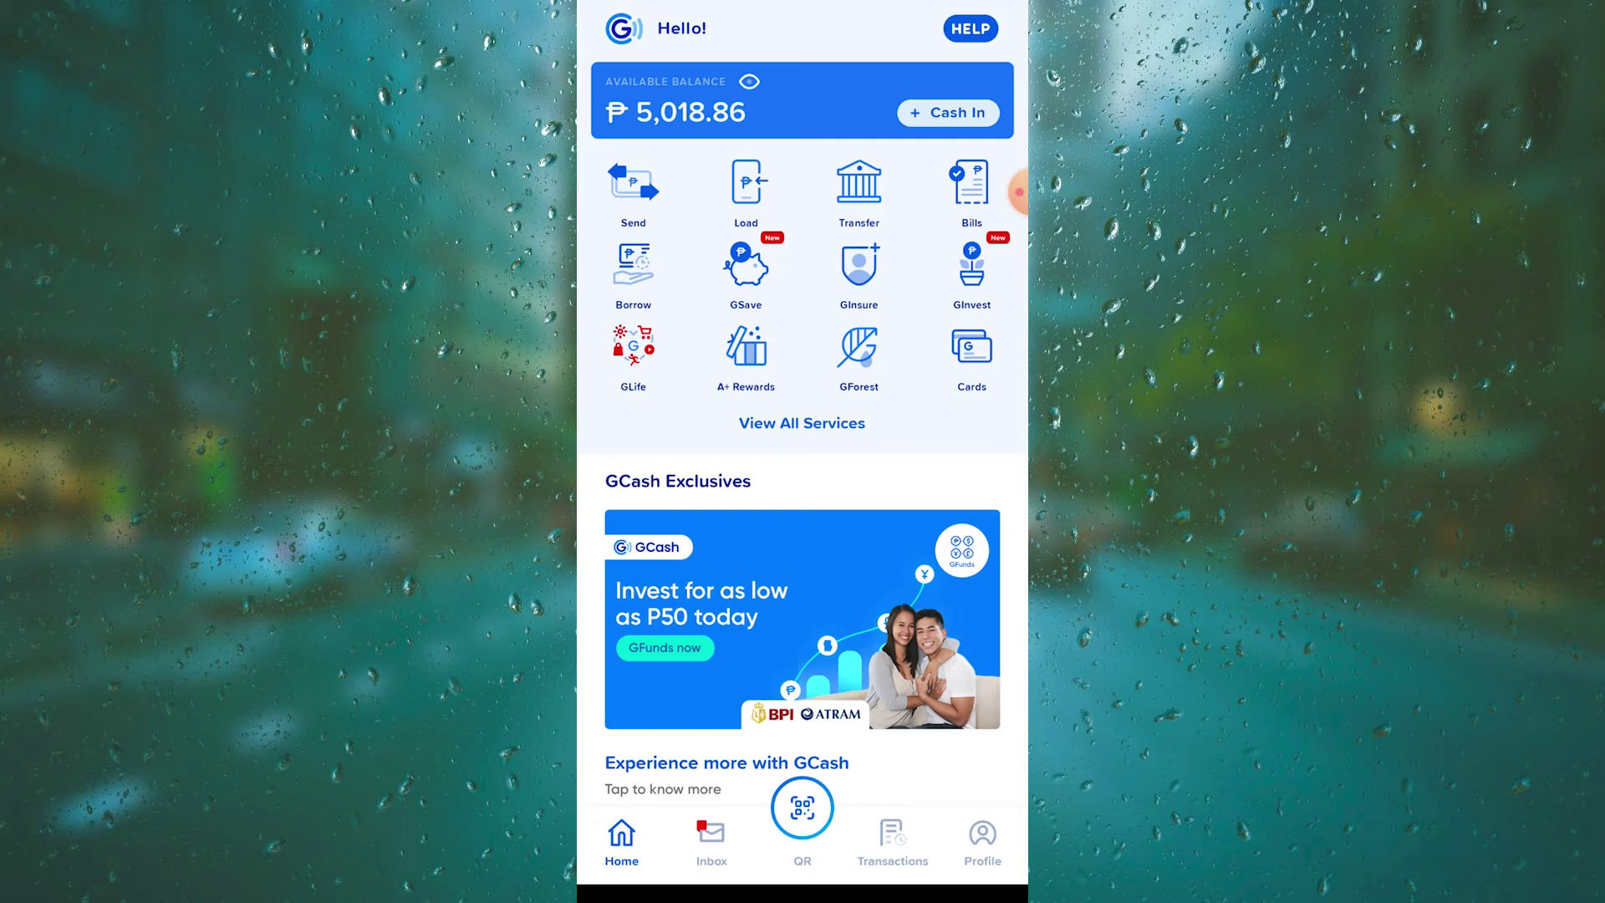
# Step: Open the GCash card service from the home screen
pyautogui.click(972, 358)
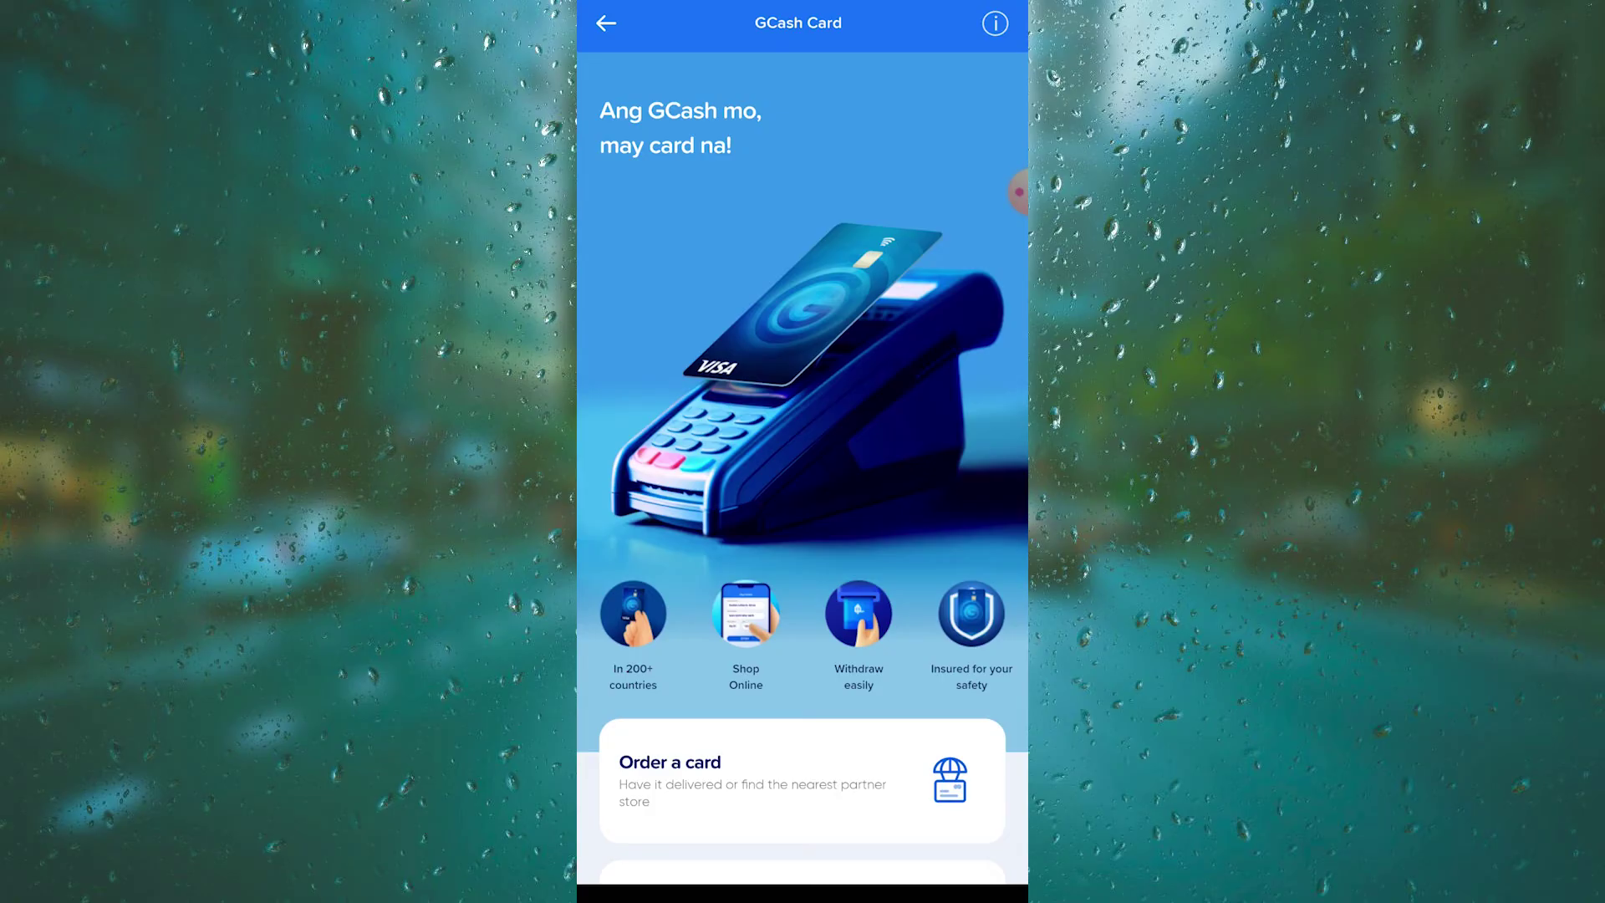
pyautogui.scroll(-5, 804, 502)
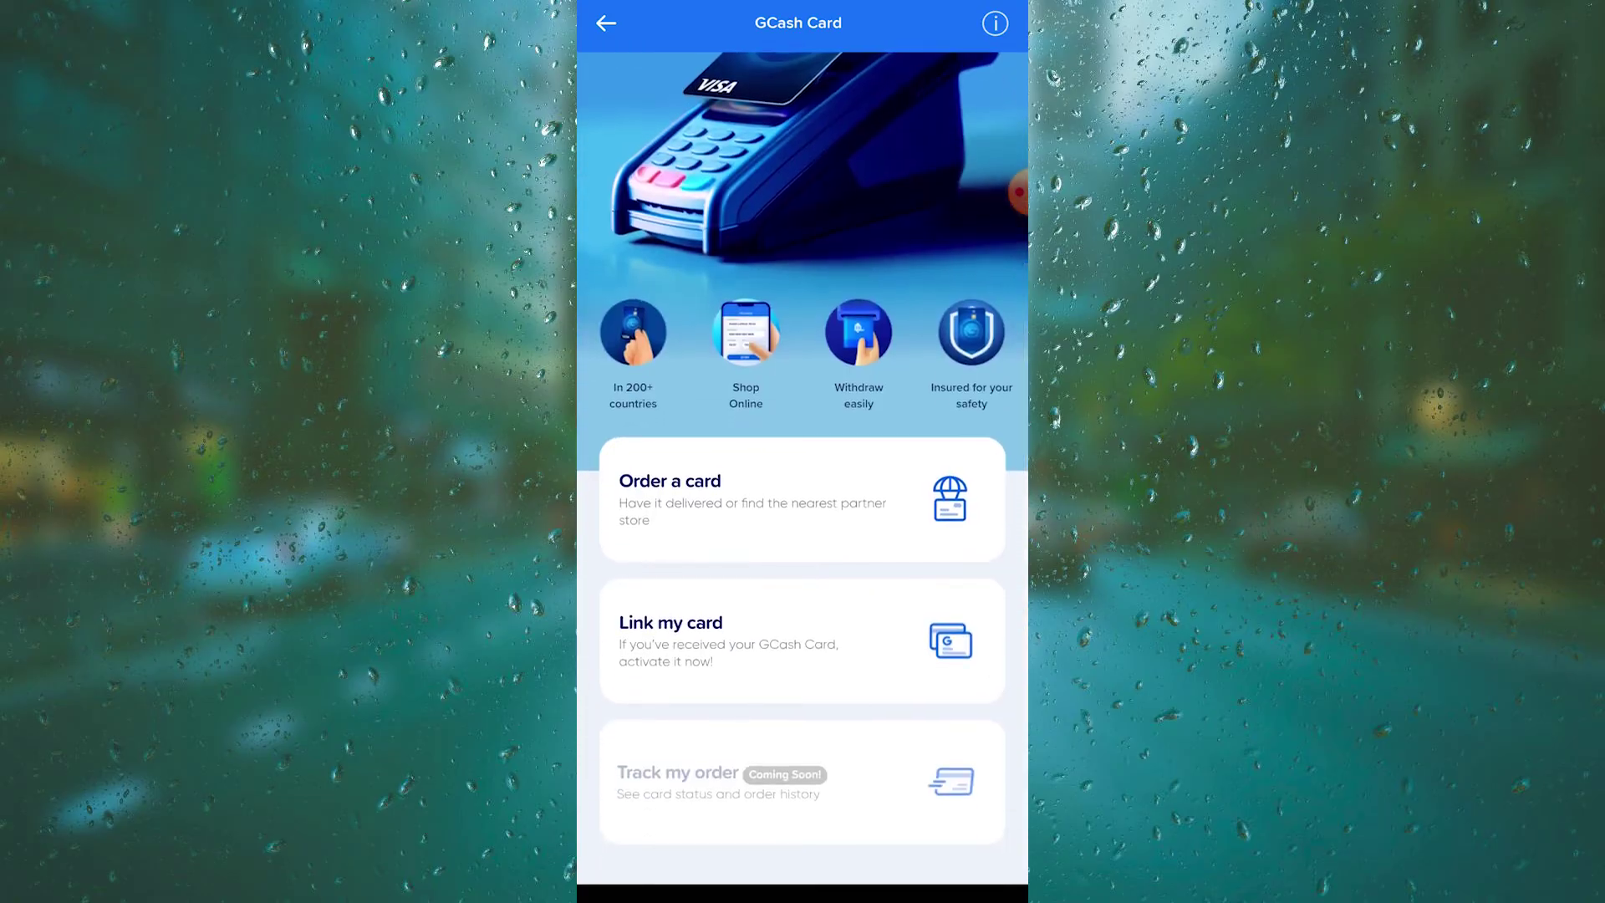
# Step: Order a delivered GCash Card (PHP 250.00) and advance to Delivery Information
pyautogui.click(803, 498)
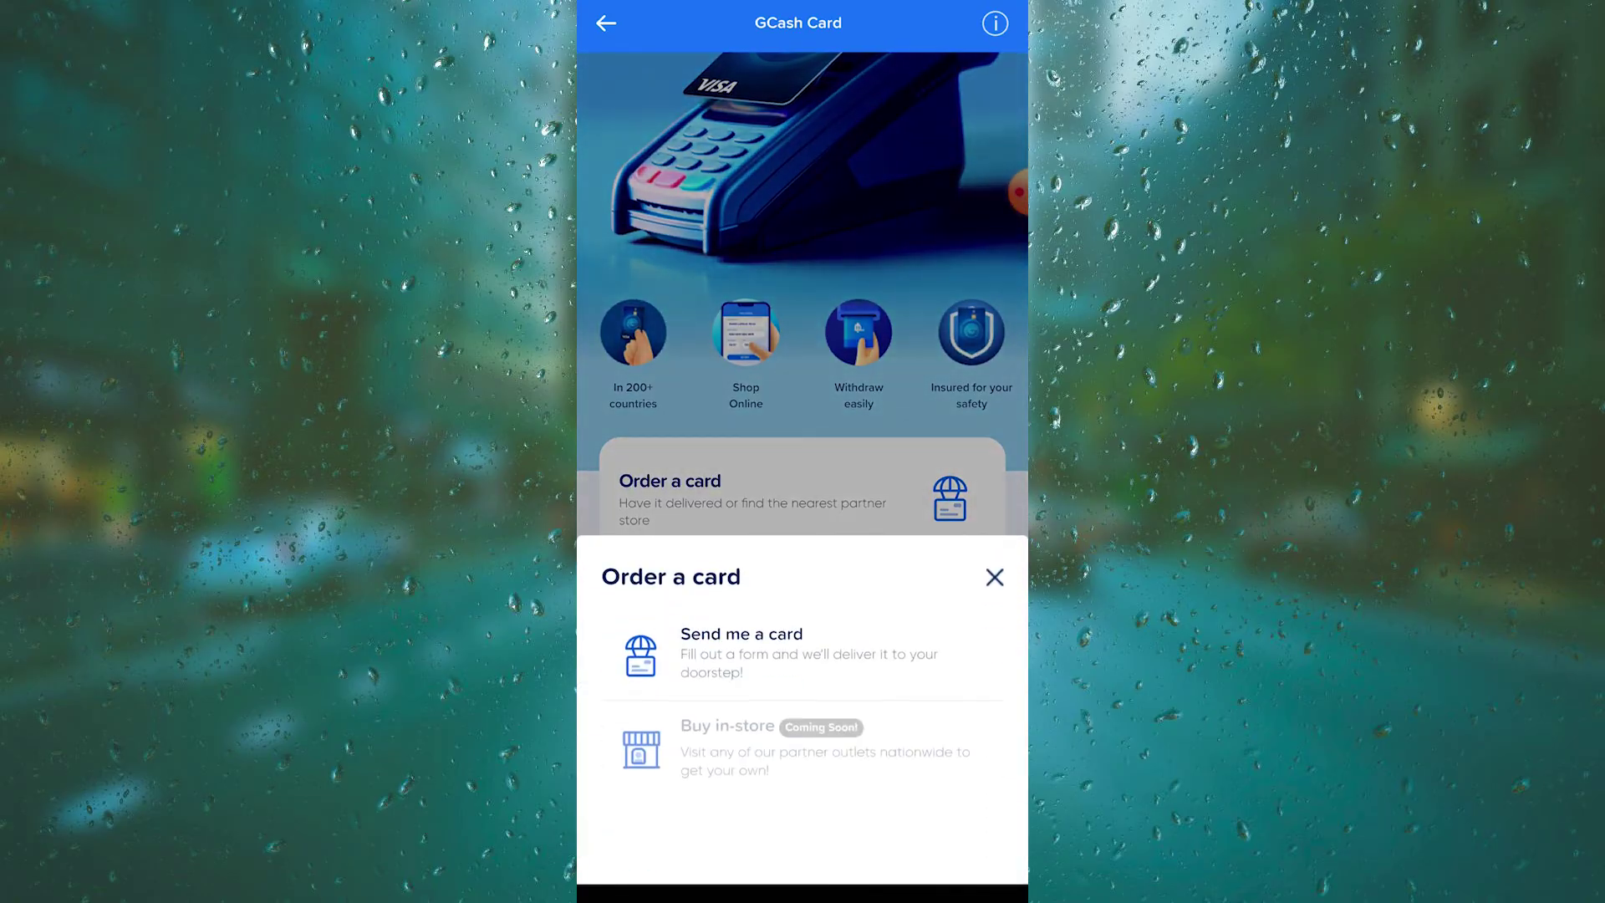
pyautogui.click(742, 651)
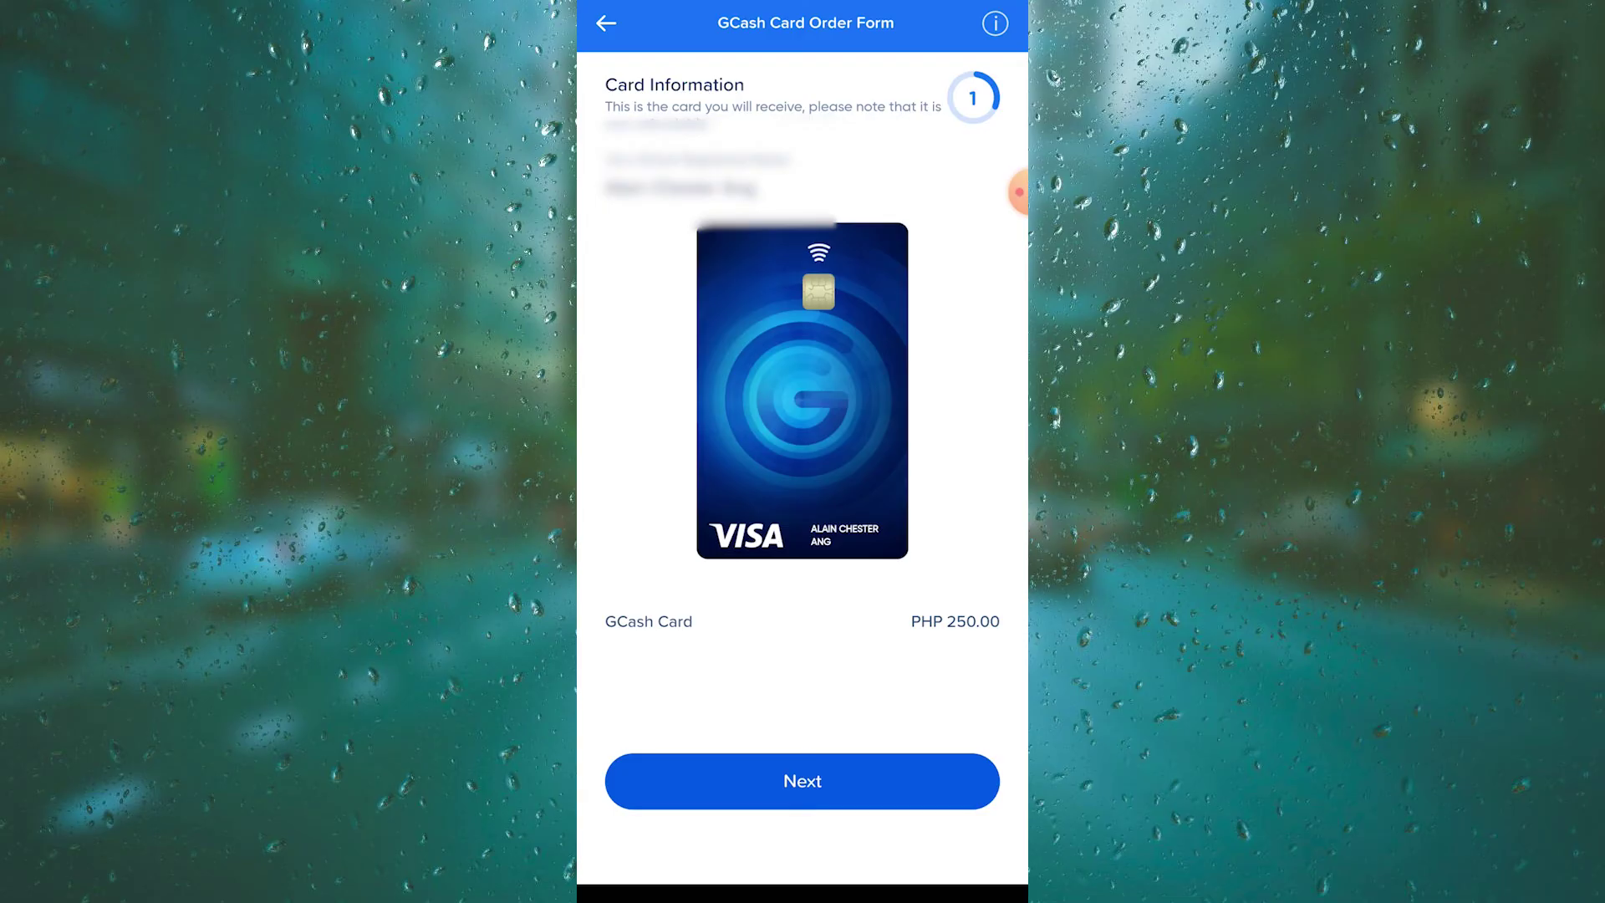
pyautogui.click(802, 781)
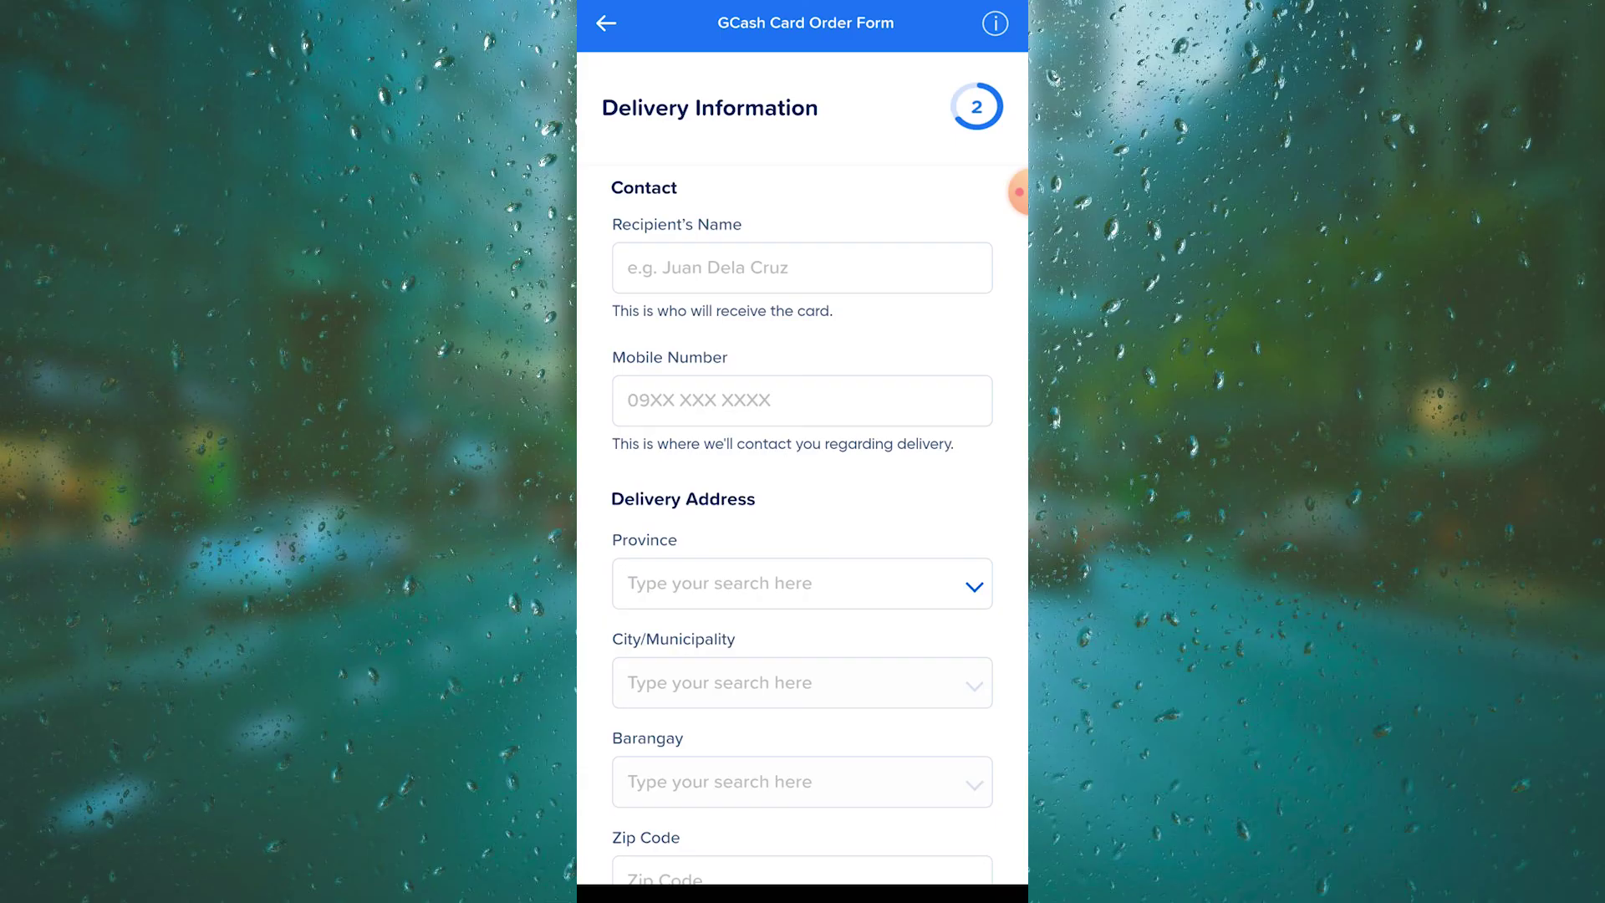
pyautogui.scroll(-5, 802, 502)
pyautogui.scroll(5, 803, 502)
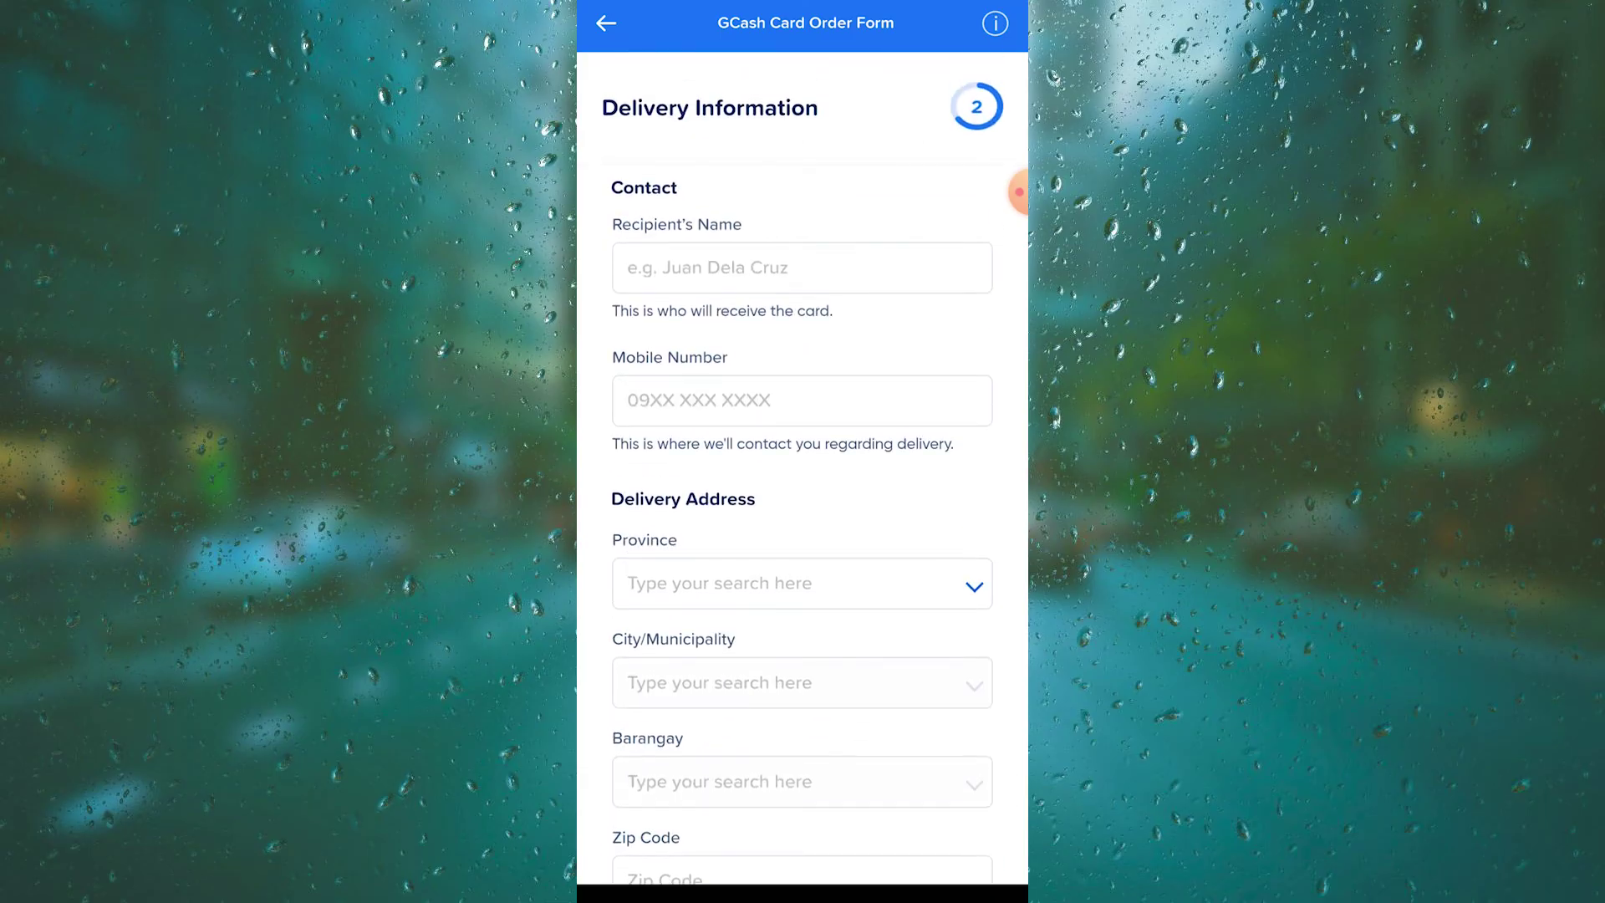